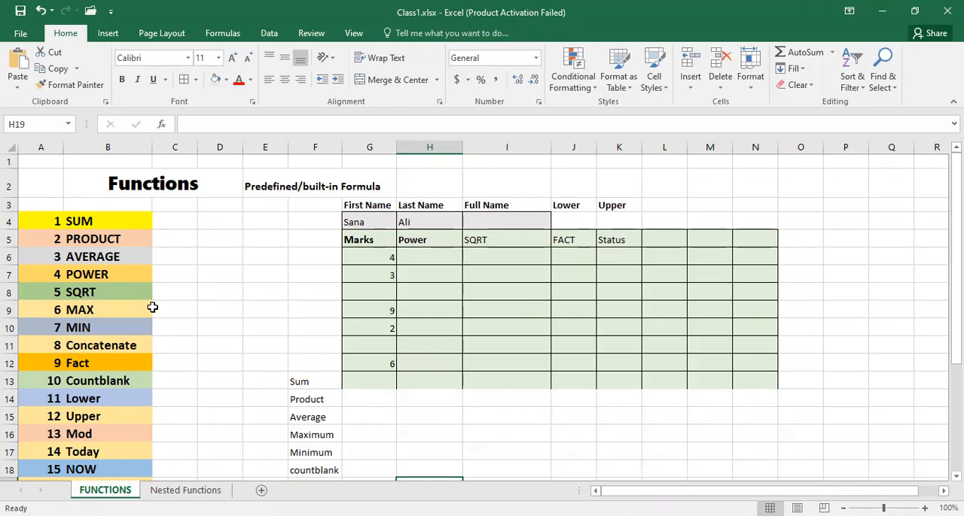
- Enter a SUM formula in cell G13 that totals the marks in G6:G12
scroll(152, 307, down, 2)
scroll(152, 307, up, 2)
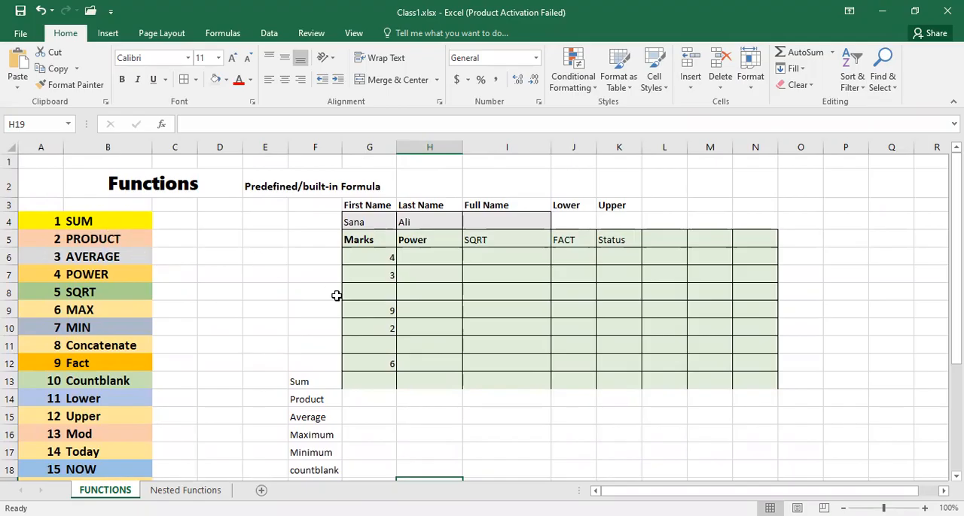
click(355, 384)
double_click(355, 383)
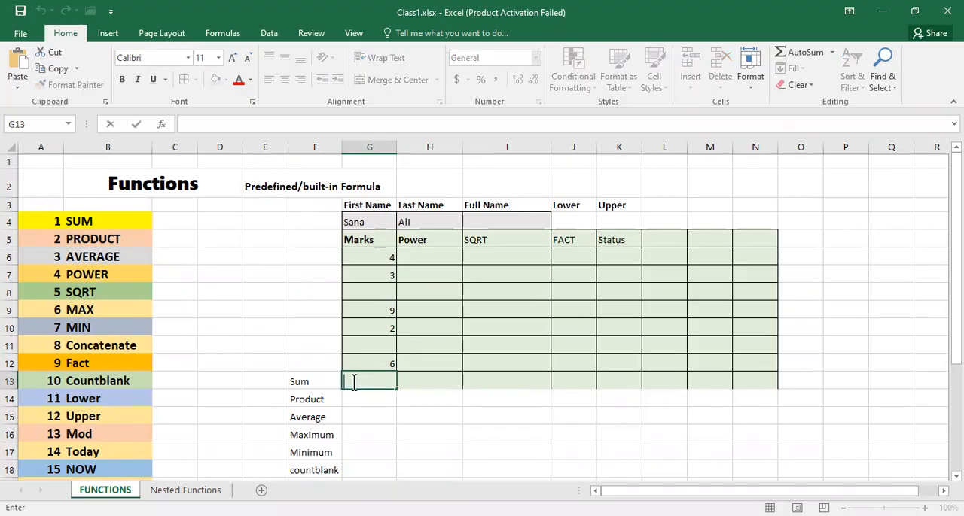
text(=s)
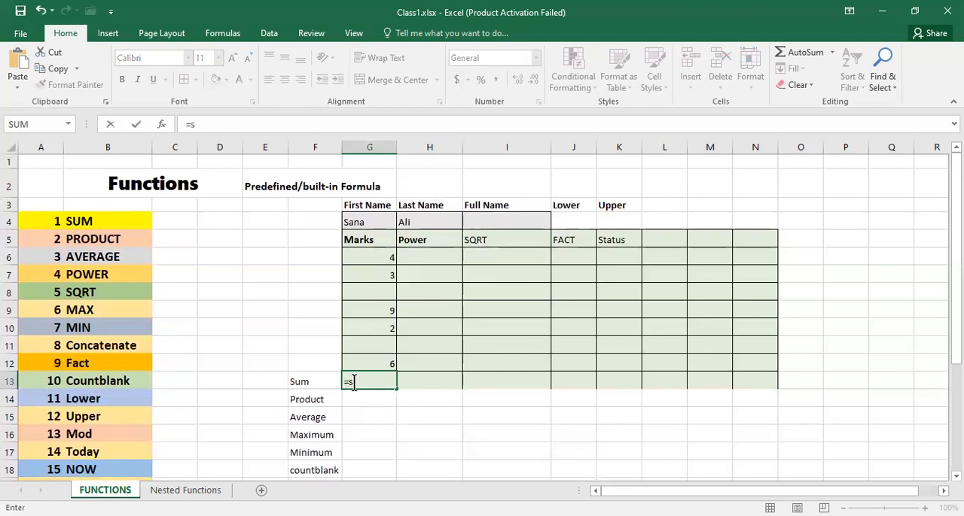
text(u)
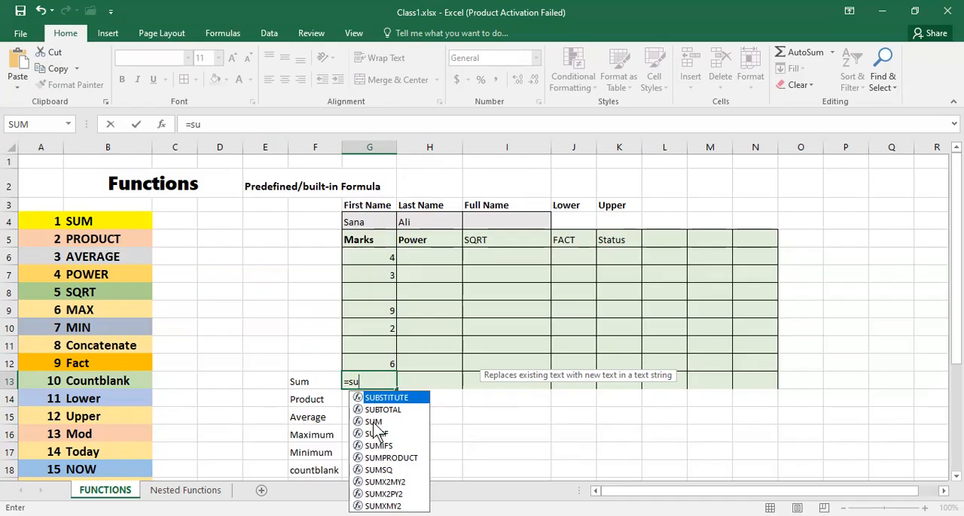
click(372, 423)
double_click(371, 421)
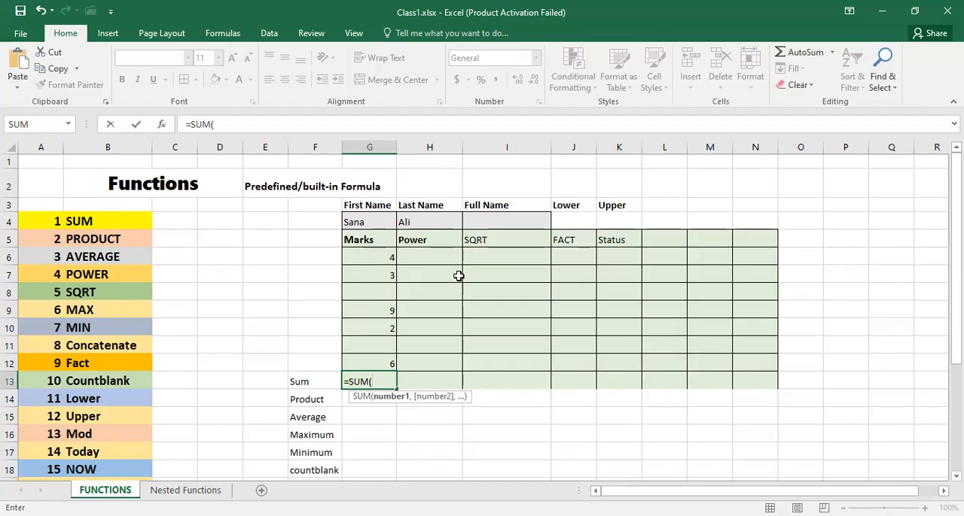
click(367, 258)
drag(367, 258, 377, 363)
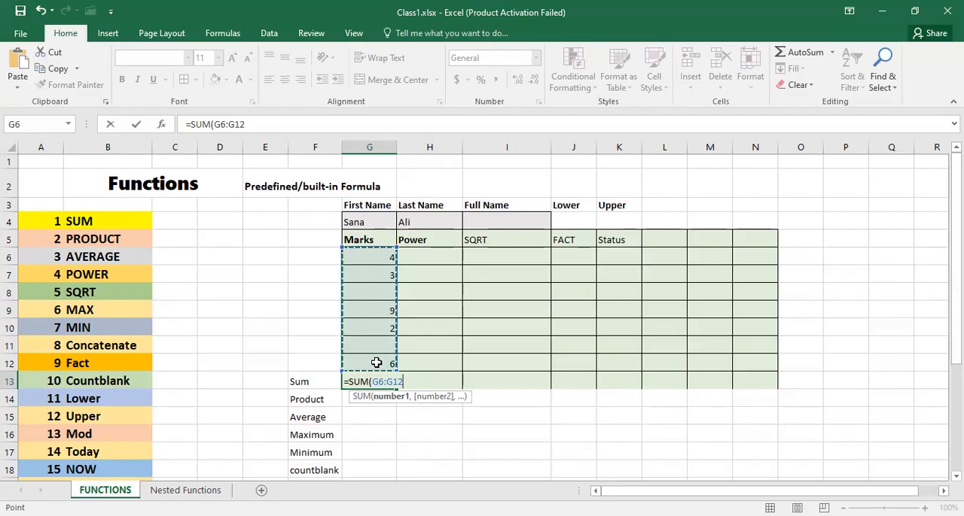
text())
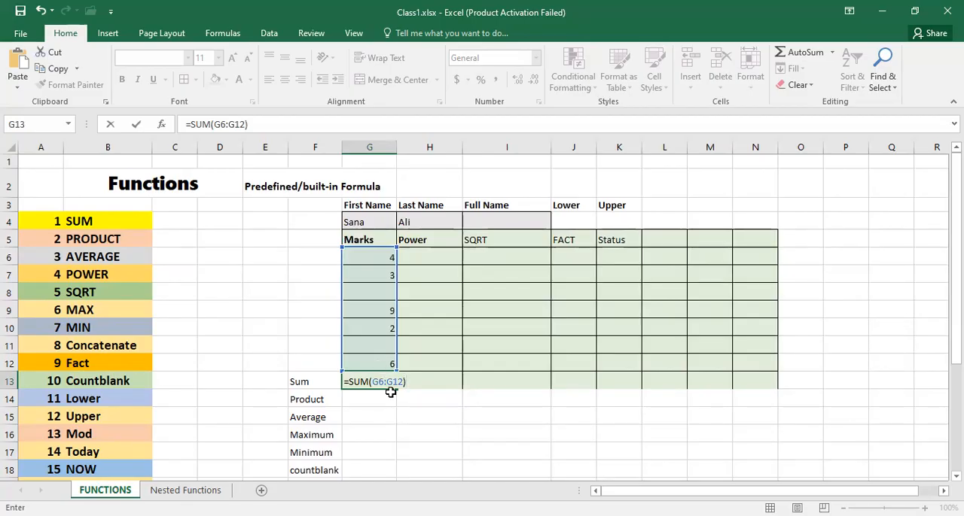
key(Return)
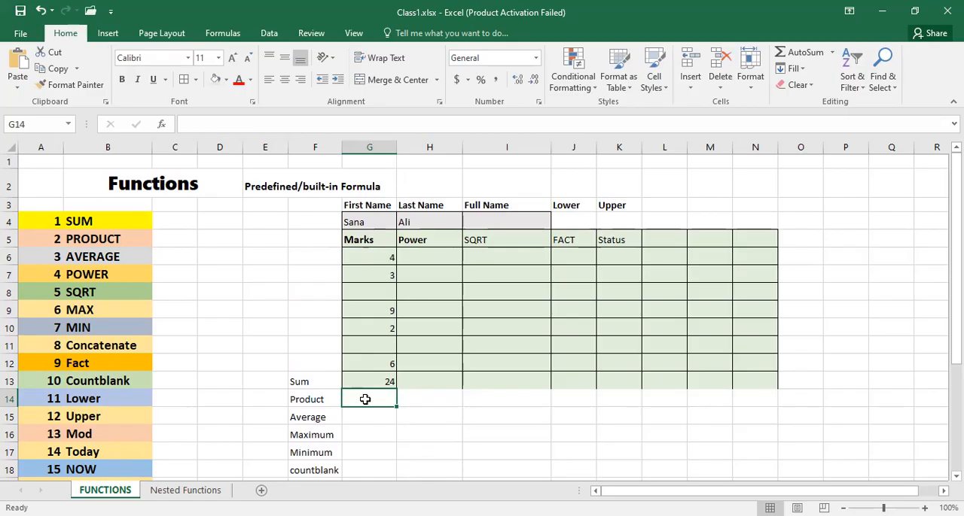
- Enter a PRODUCT formula in cell G14 that multiplies the individual marks in G6, G10 and G12
double_click(365, 400)
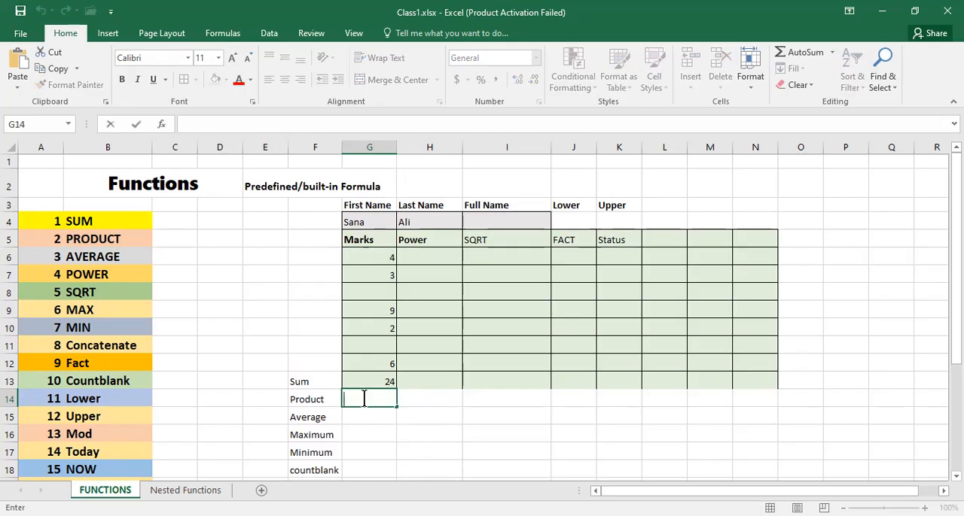
text(=)
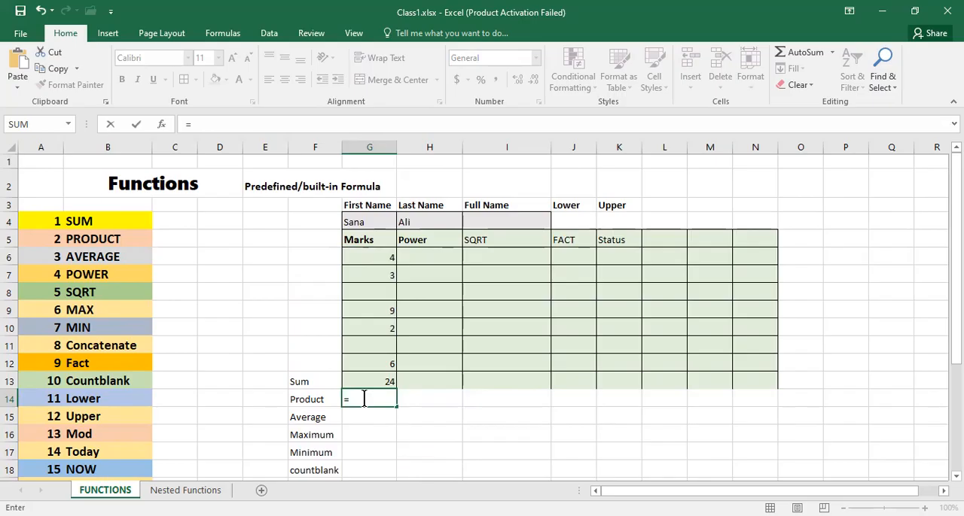
text(pr)
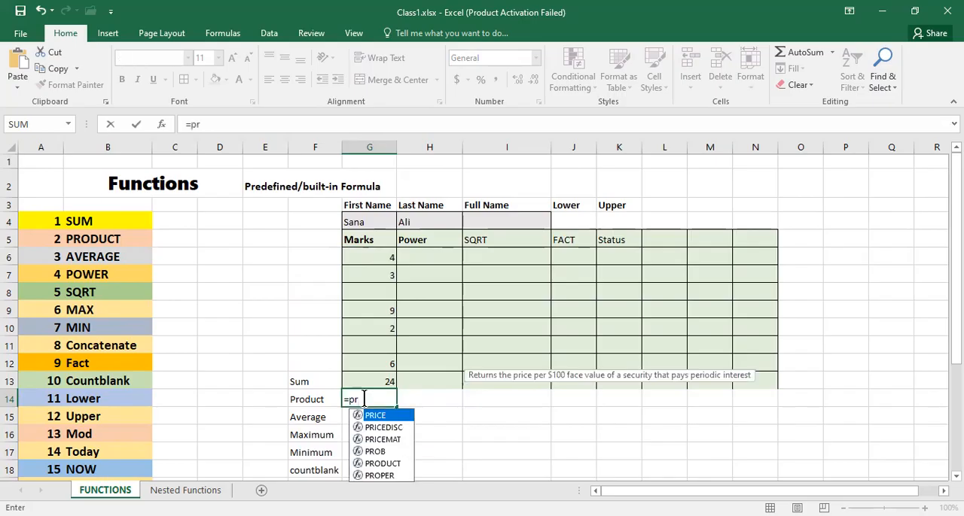
text(o)
click(383, 429)
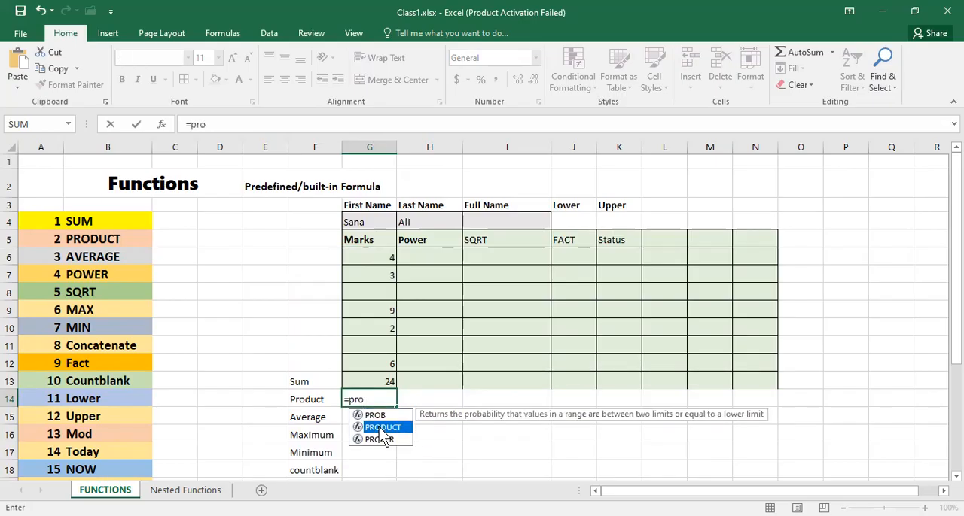
double_click(382, 429)
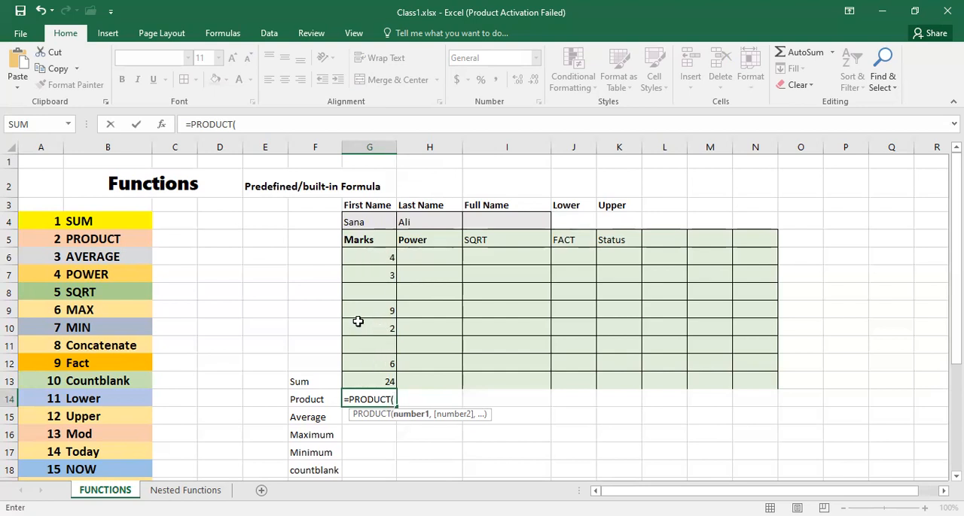
click(373, 255)
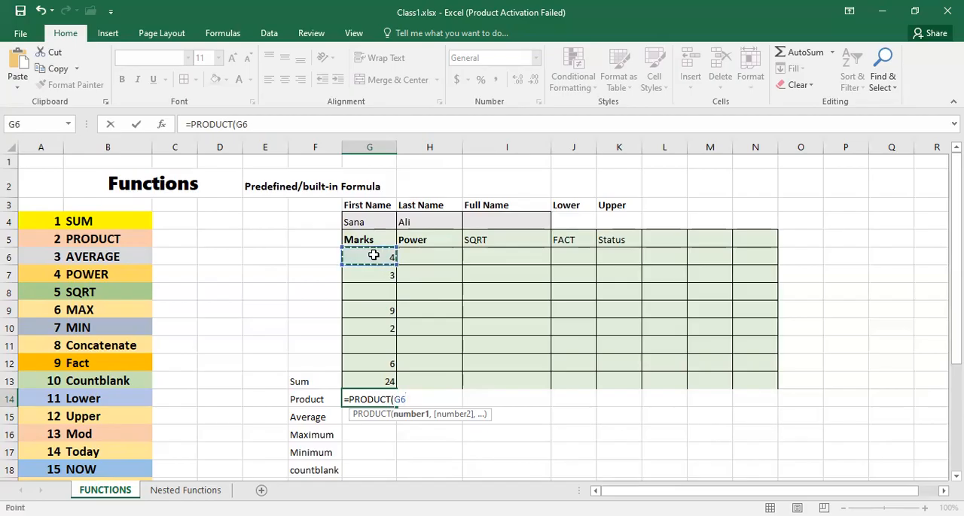
text(,)
click(360, 330)
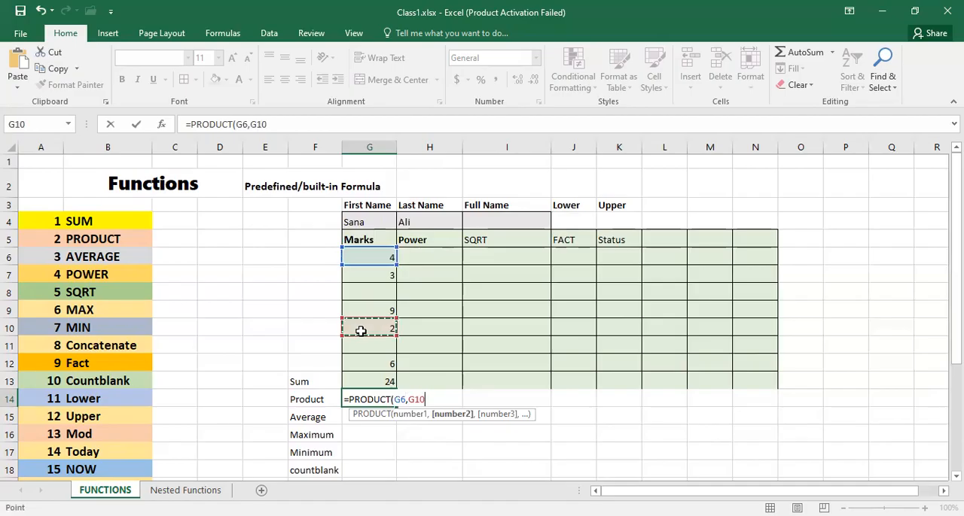
text(,)
click(364, 363)
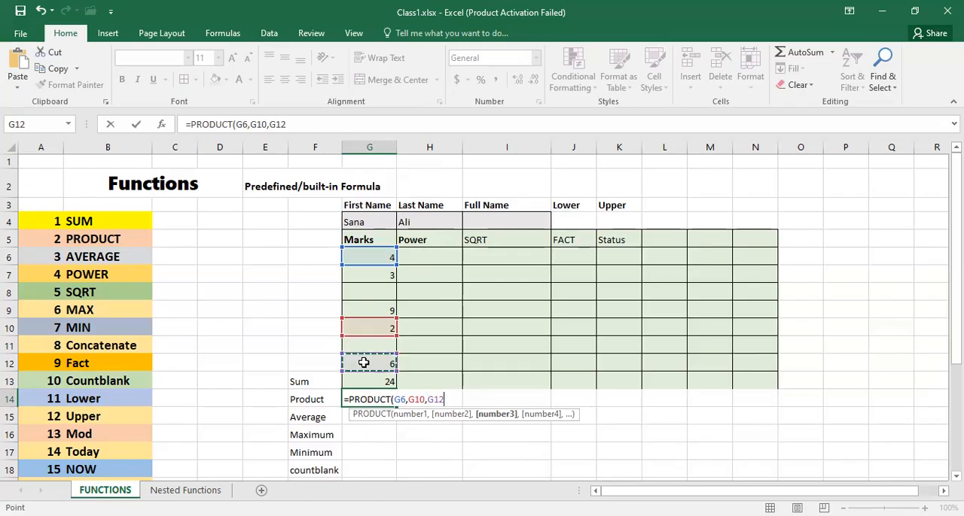
key(Return)
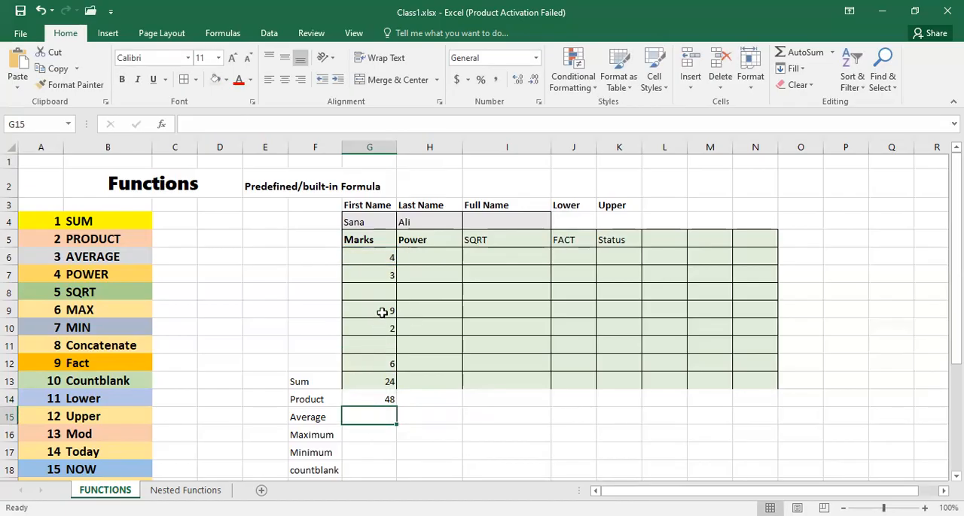
click(374, 397)
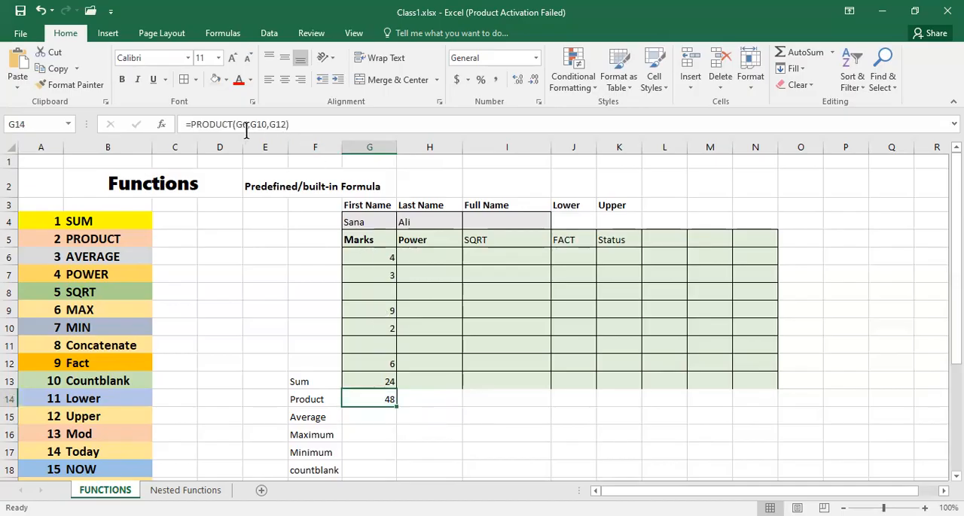
- Enter an AVERAGE formula in cell G15 for the marks in G6:G12
click(366, 419)
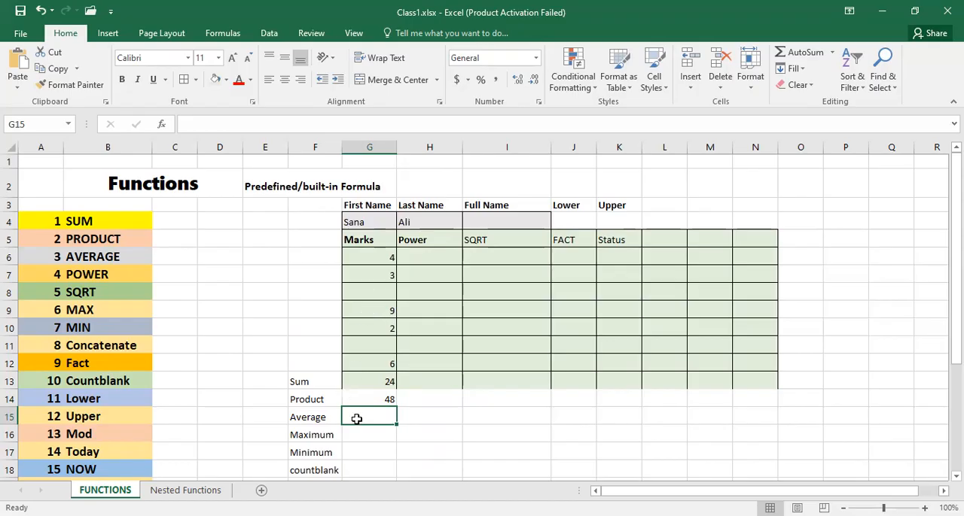
text(=a)
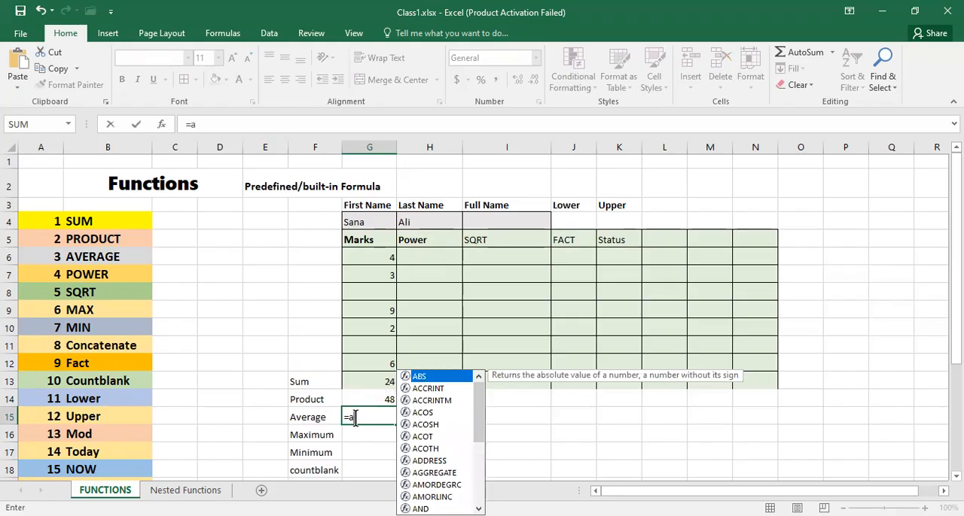
text(v)
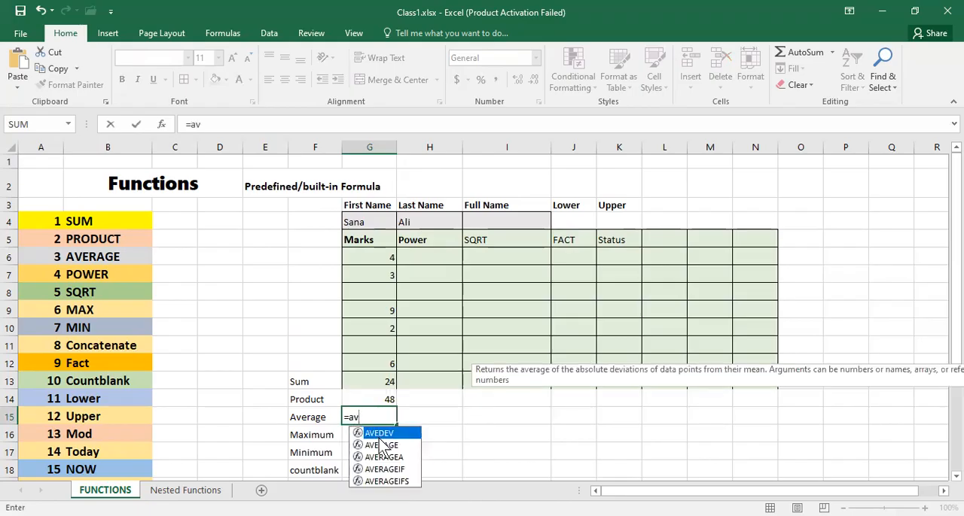
click(379, 446)
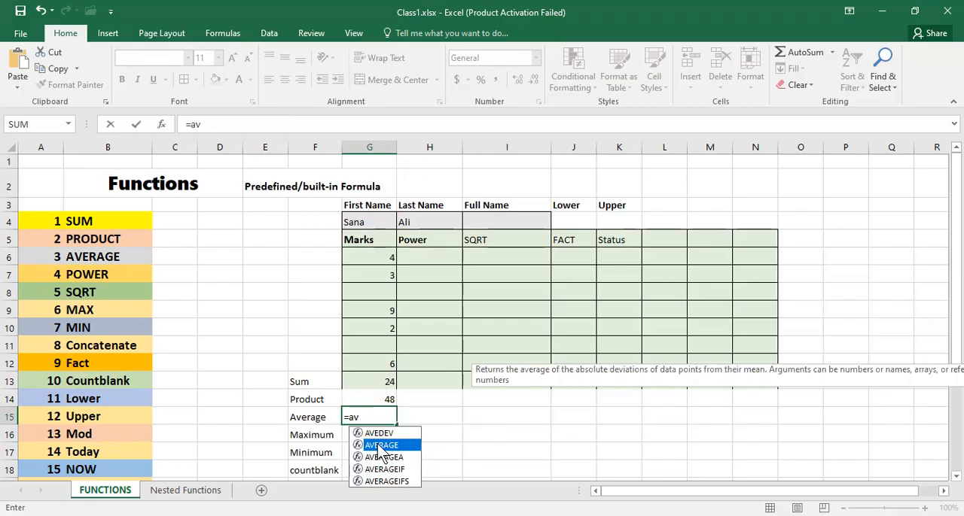
double_click(382, 447)
click(380, 452)
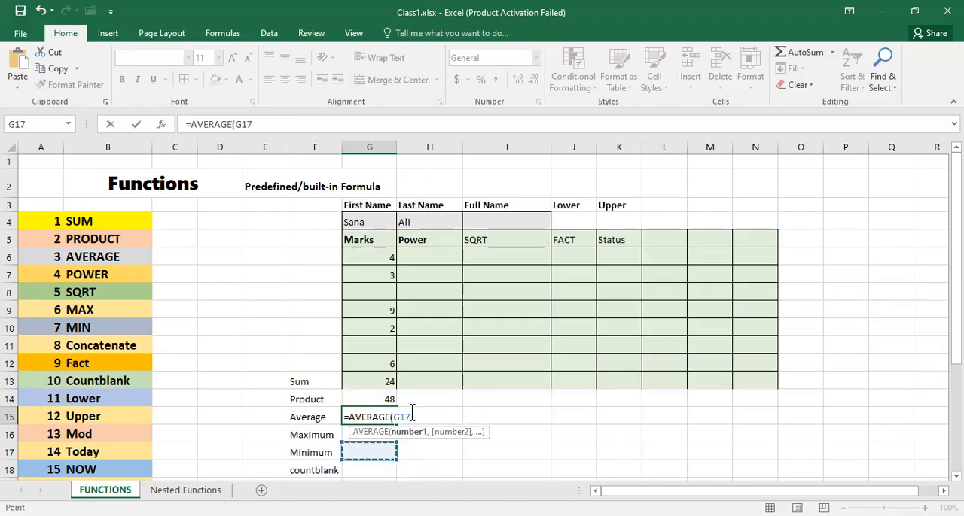
click(367, 257)
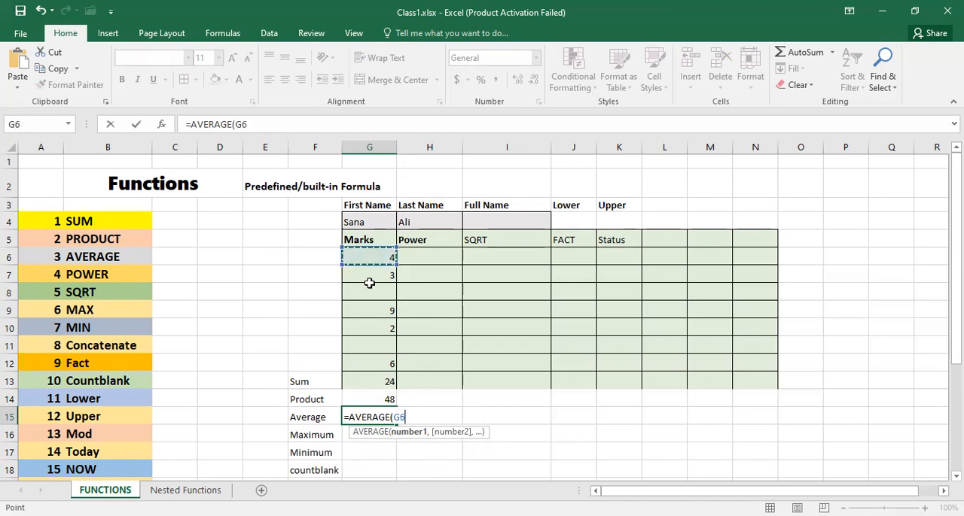
drag(369, 283, 380, 354)
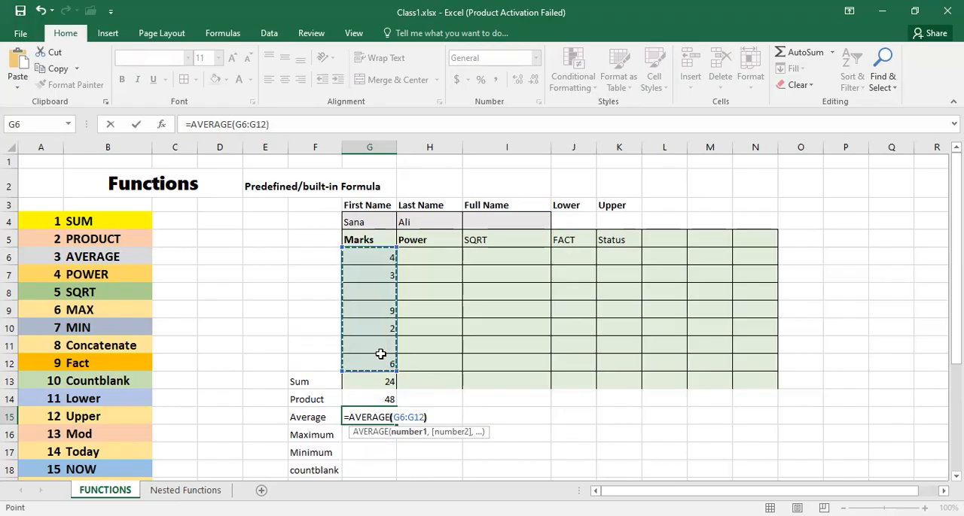
key(Return)
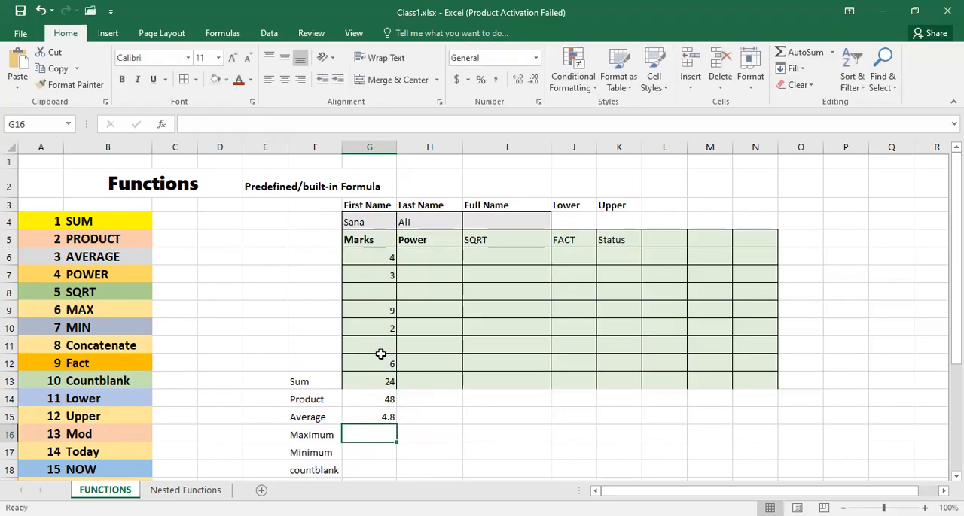
click(375, 415)
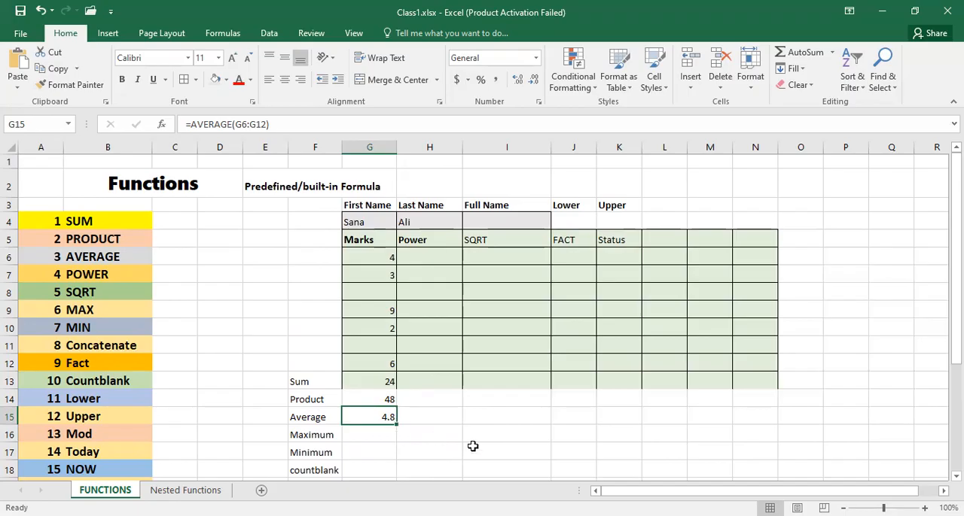
- Enter a MAX formula in cell G16 for the highest mark in G6:G12
scroll(472, 446, down, 1)
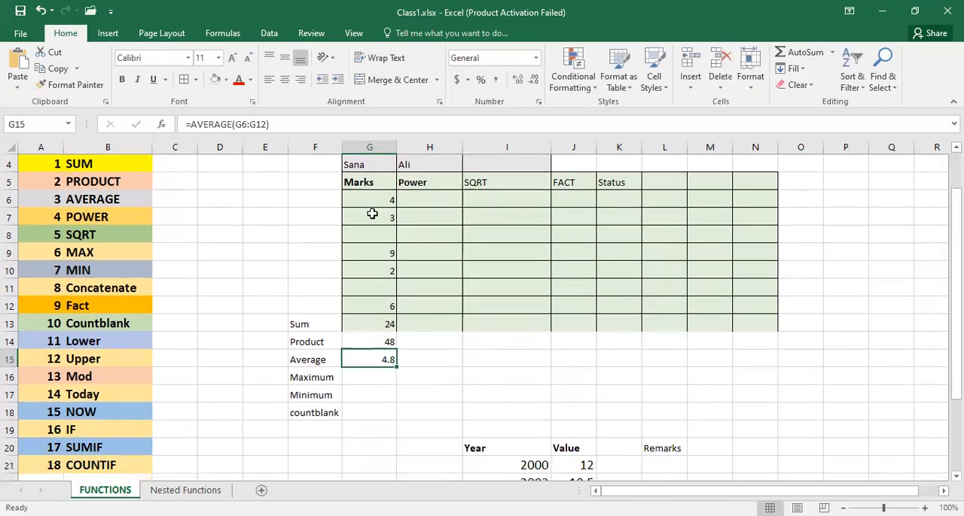
click(369, 379)
text(=)
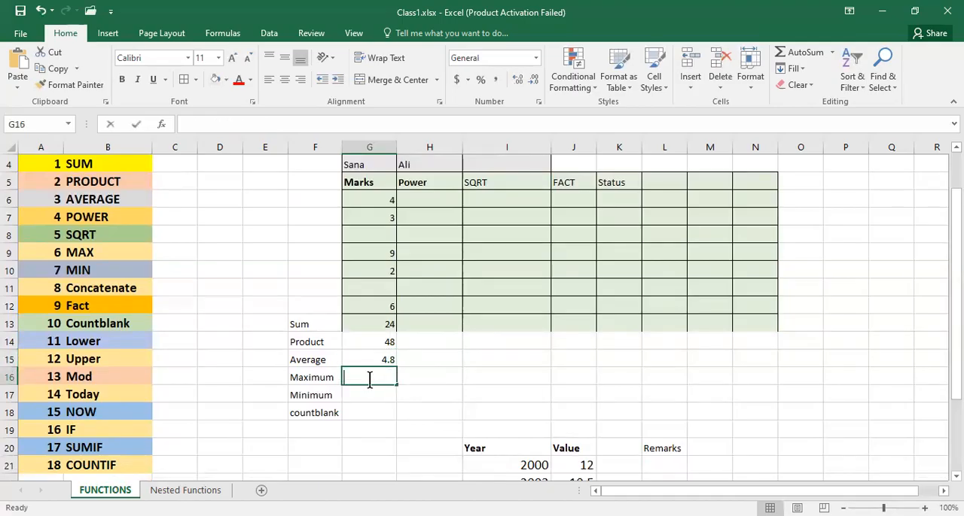
text(m)
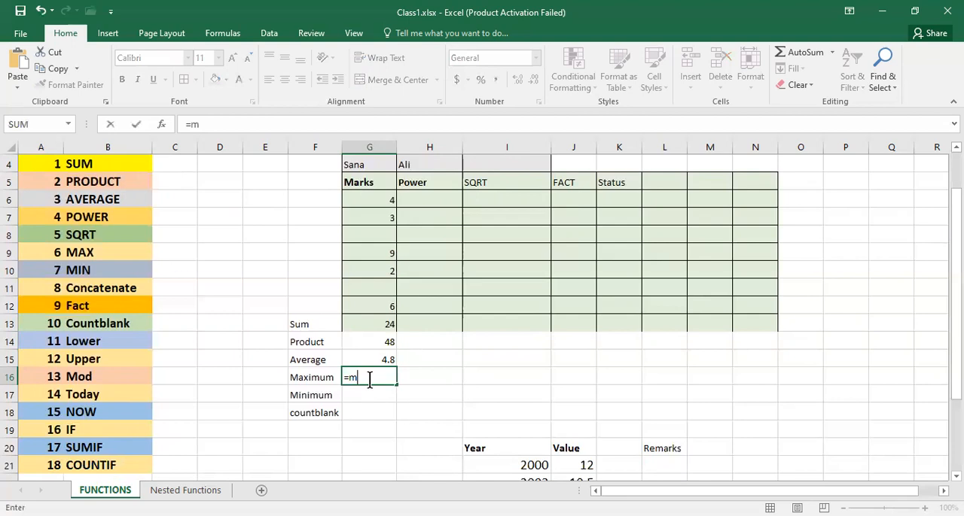
text(ax)
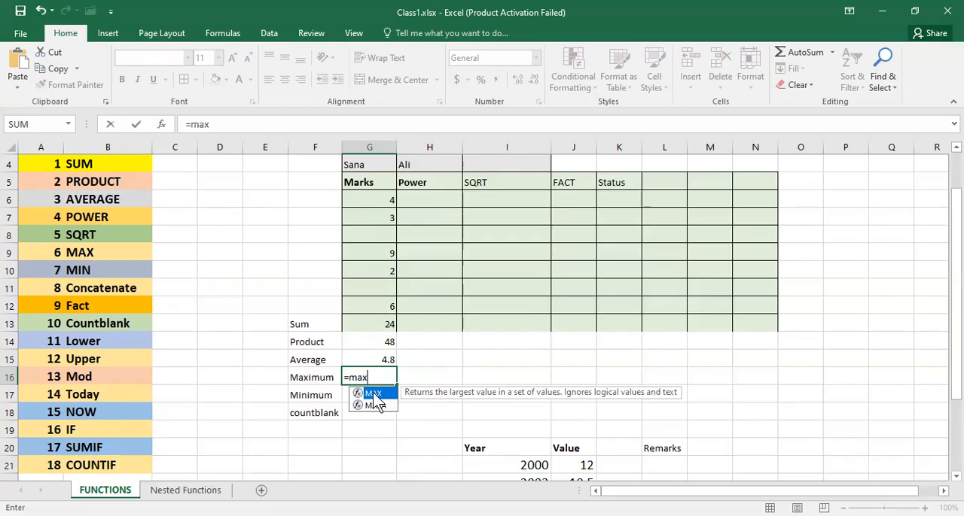
double_click(373, 395)
click(363, 200)
drag(363, 200, 370, 297)
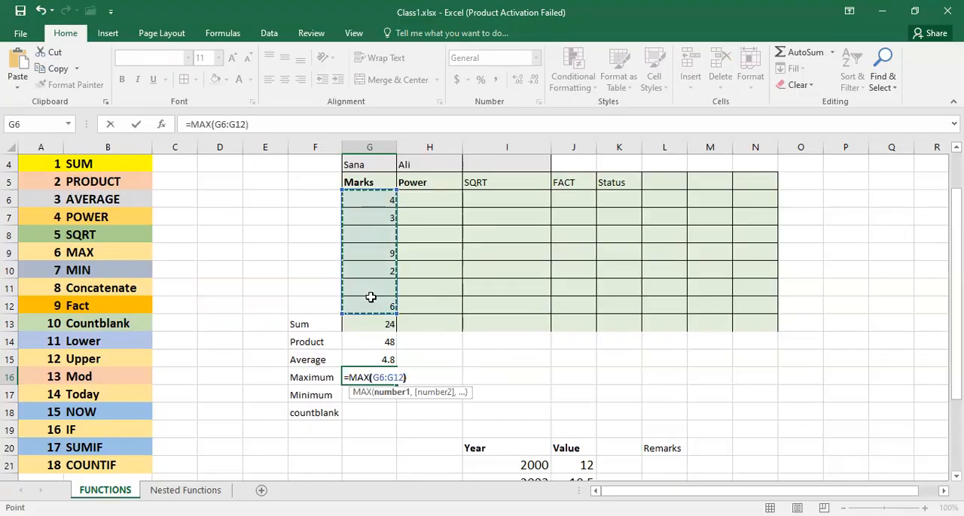
key(Return)
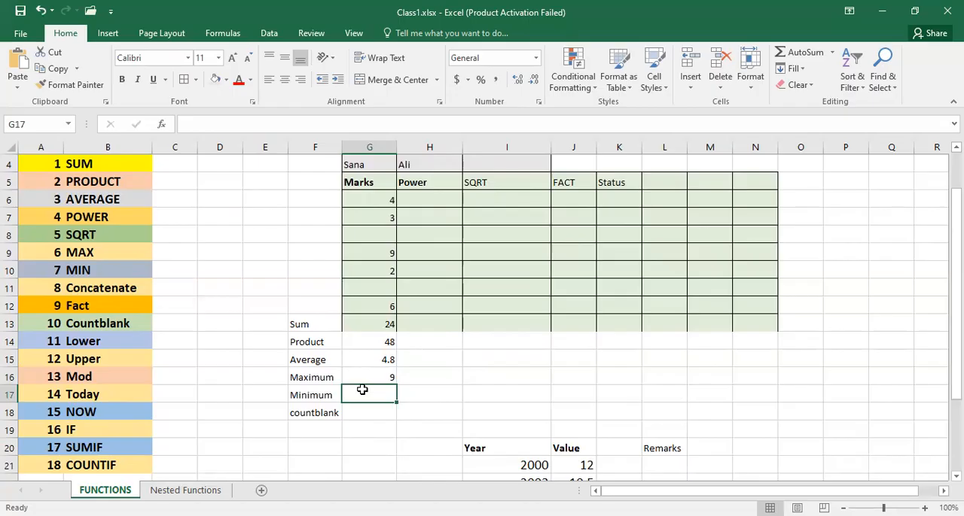
- Enter a MIN formula in cell G17 for the lowest mark in G6:G12
text(=m)
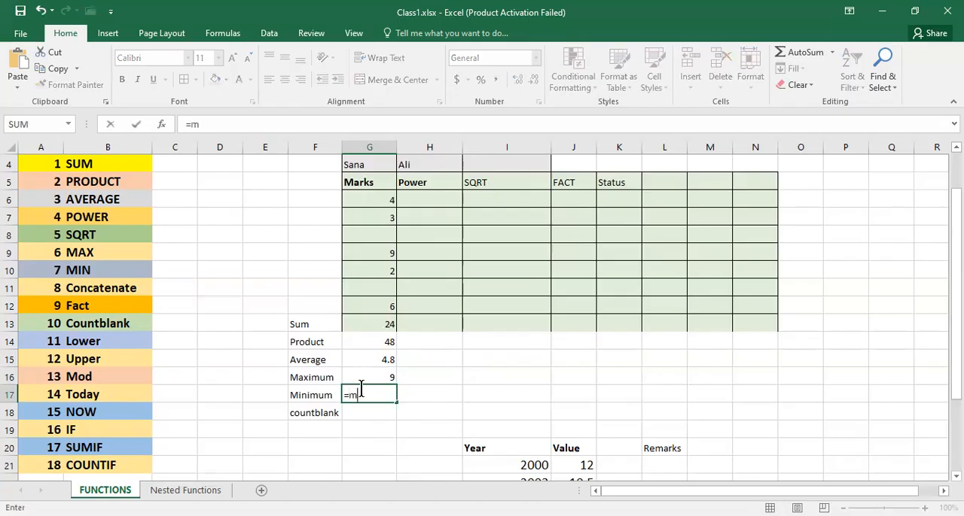
text(i)
click(376, 424)
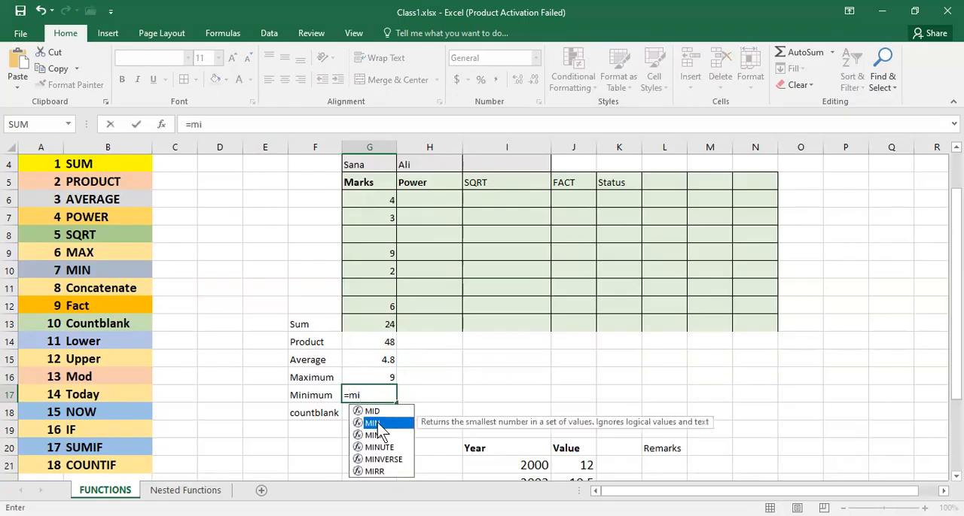
double_click(378, 426)
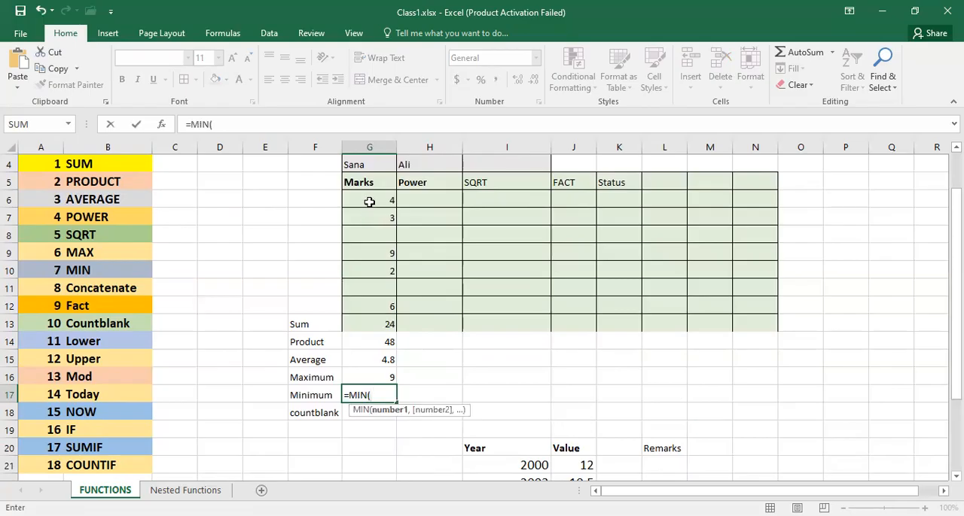
click(369, 197)
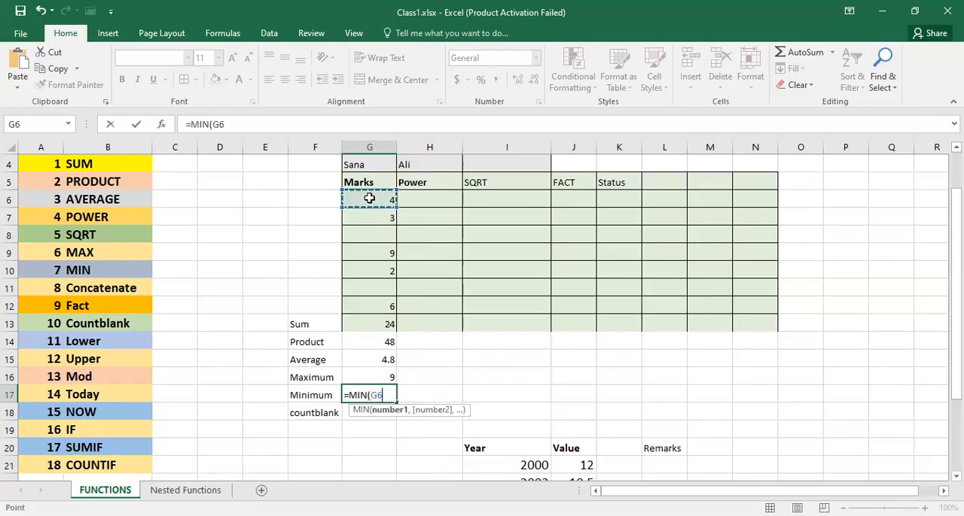
drag(369, 198, 377, 303)
key(Return)
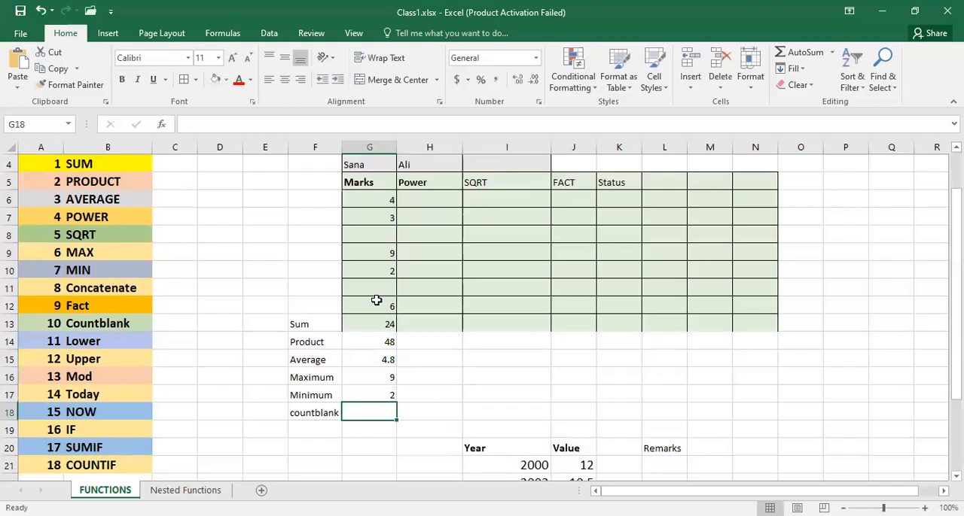
click(370, 395)
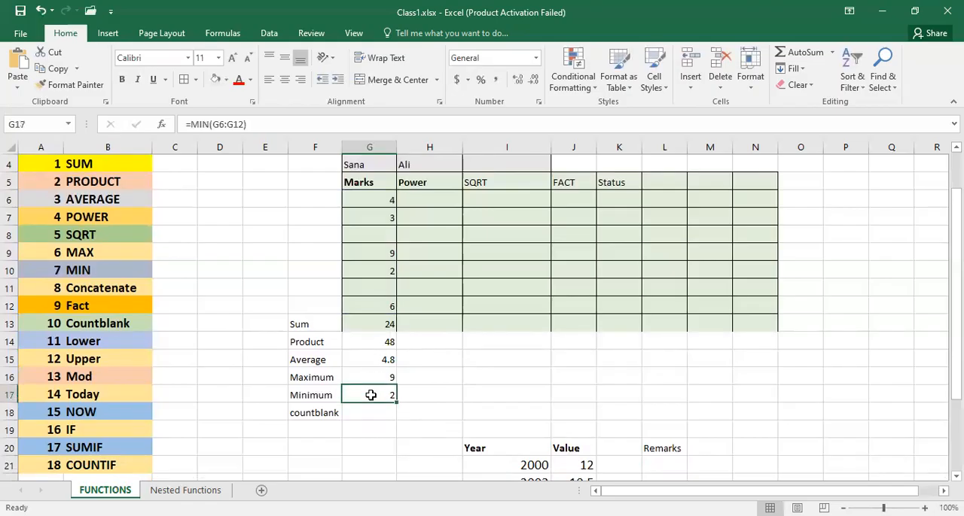
- Enter a COUNTBLANK formula in cell G18 that counts the empty cells in G6:G12
click(369, 413)
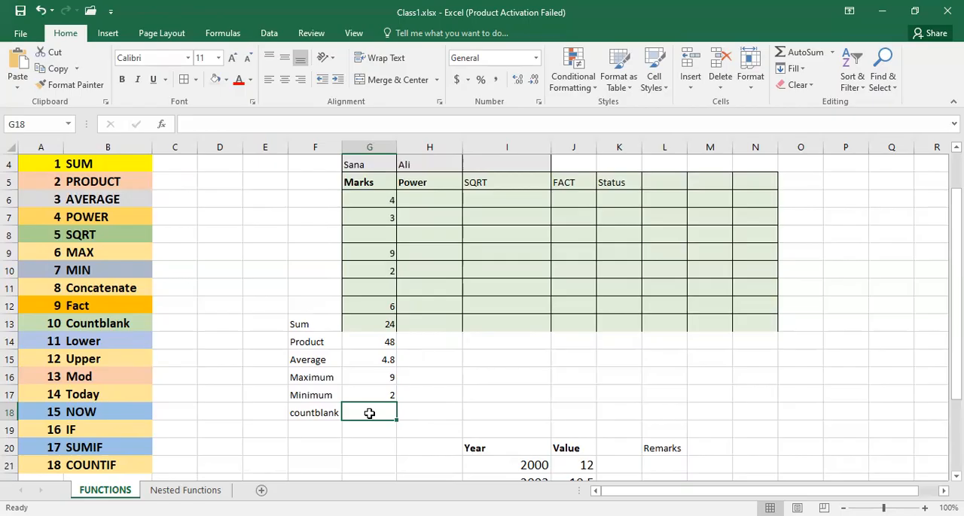
text(=)
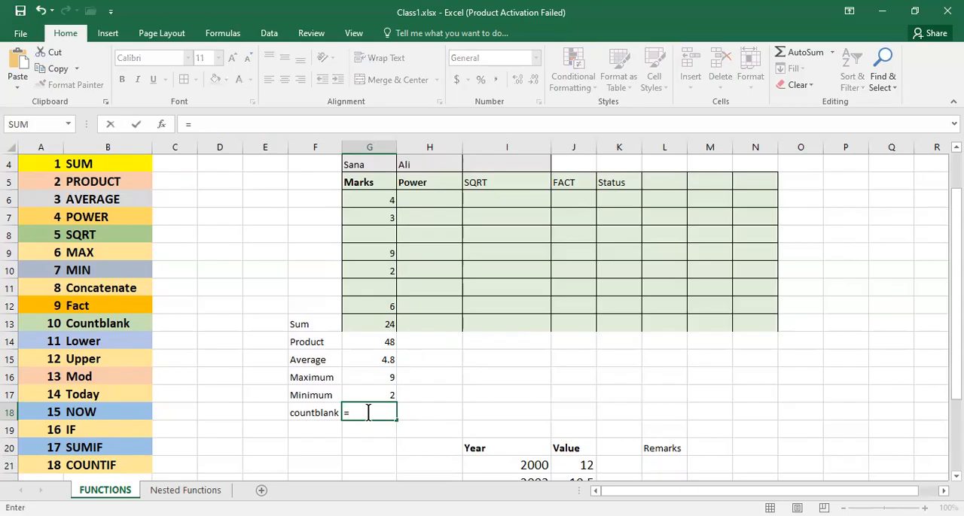
text(countblank)
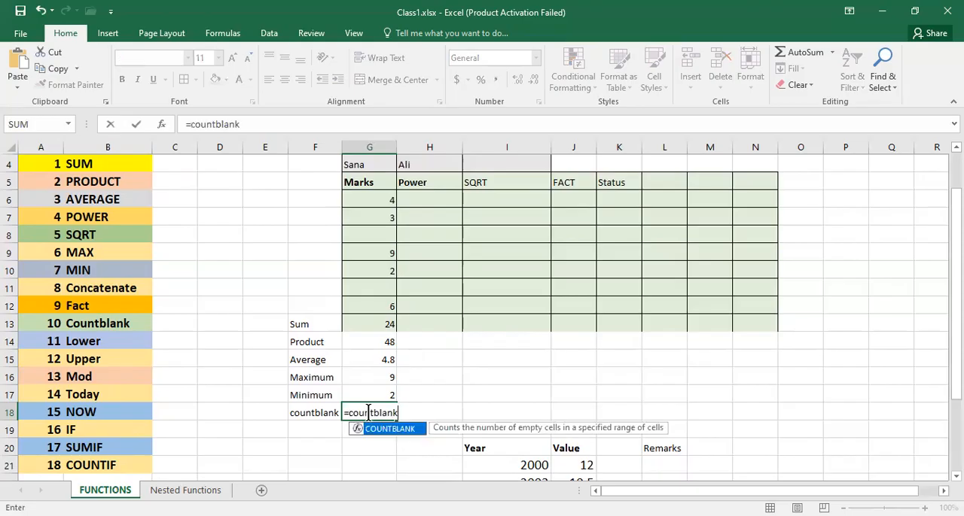
key(Tab)
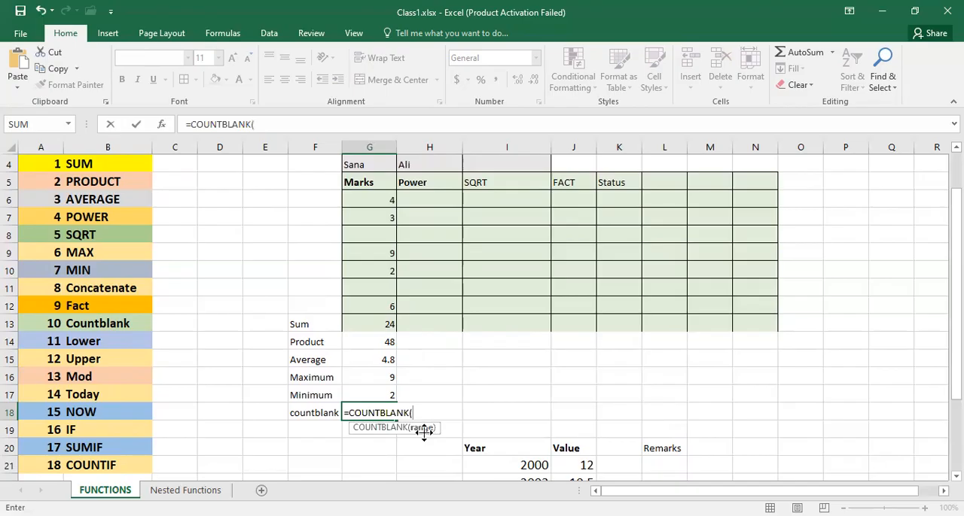
click(362, 200)
drag(363, 211, 370, 296)
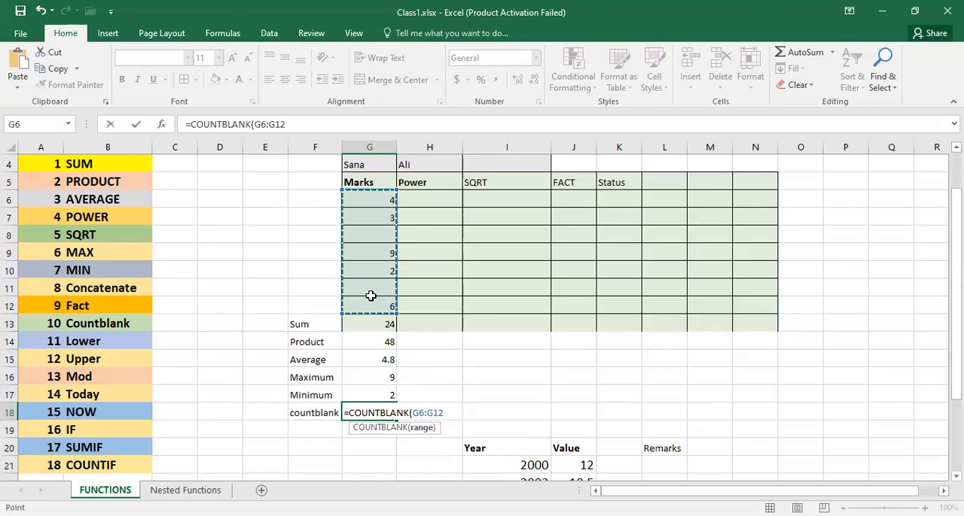
key(Return)
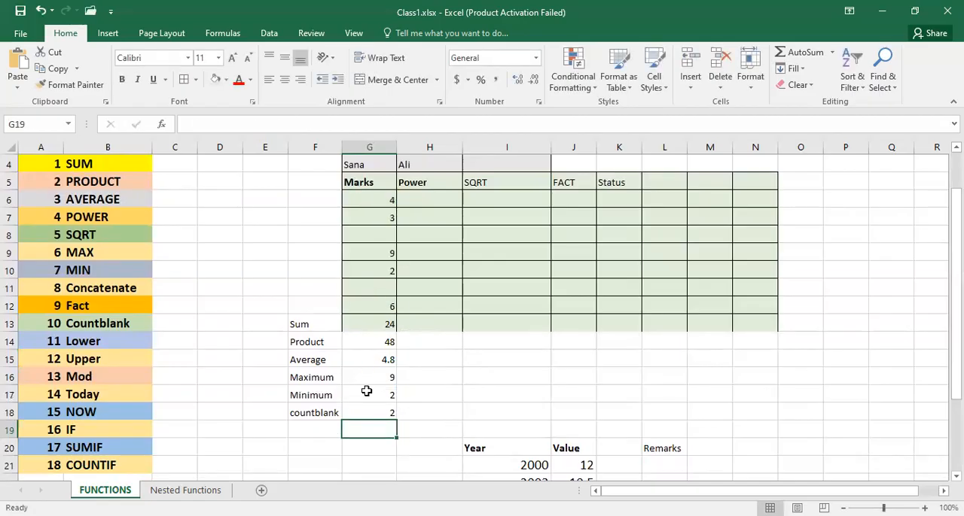
click(375, 229)
click(369, 281)
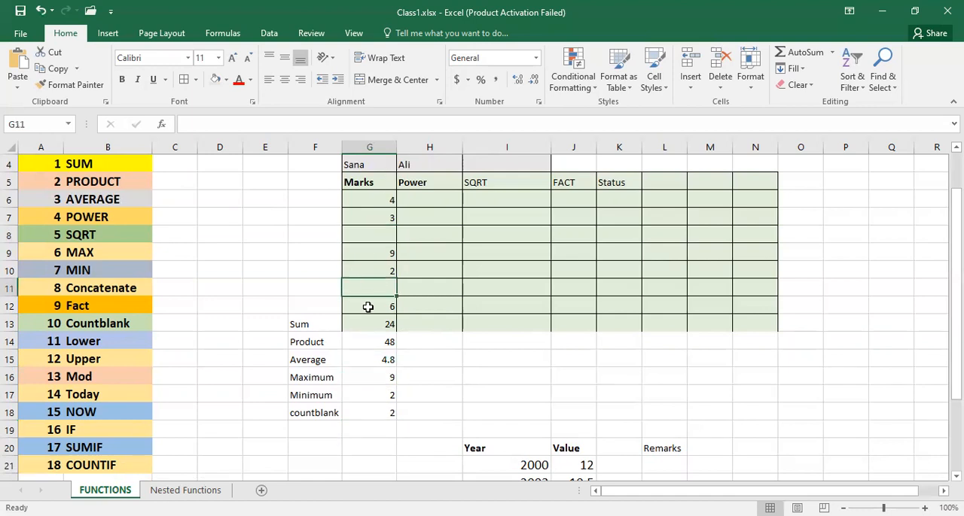
click(378, 412)
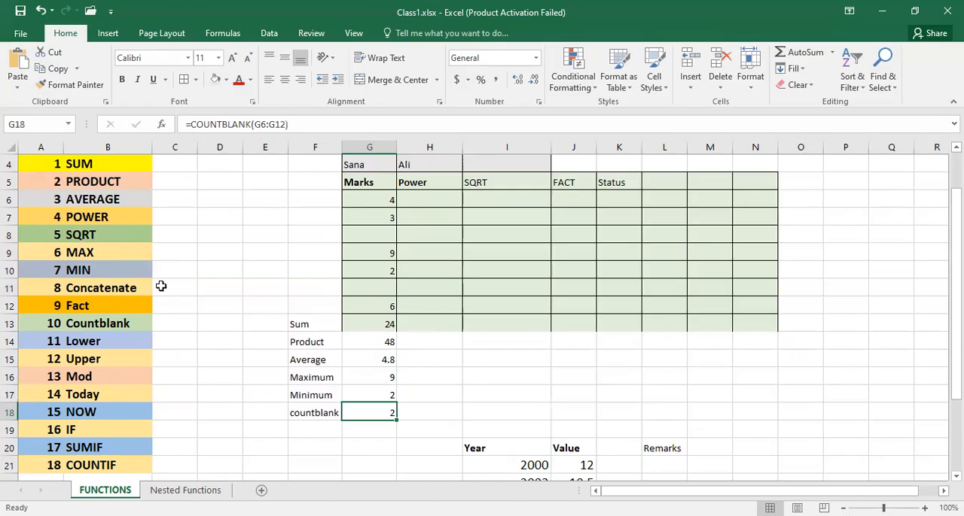
- Enter =POWER(G6,2) in cell H6 of the Power column and fill the formula down to H12
scroll(528, 385, up, 1)
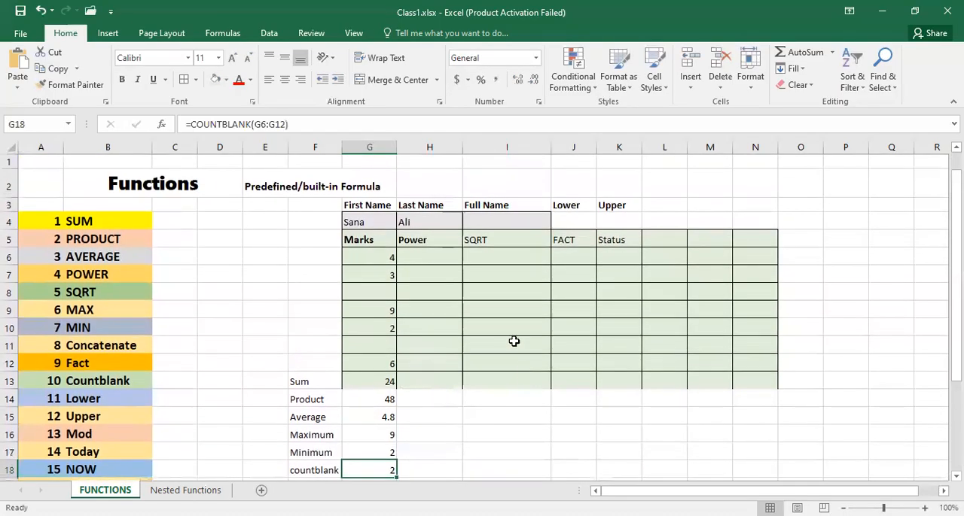
click(430, 262)
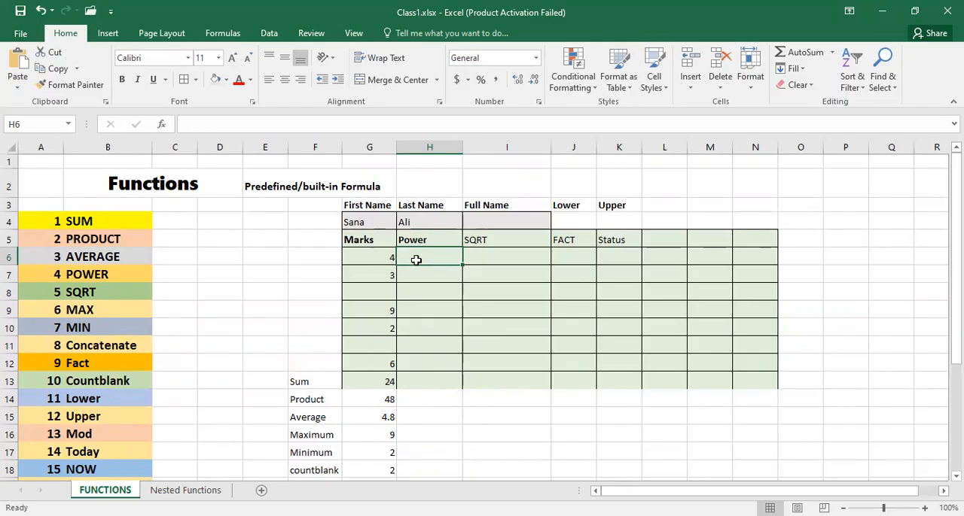
text(=)
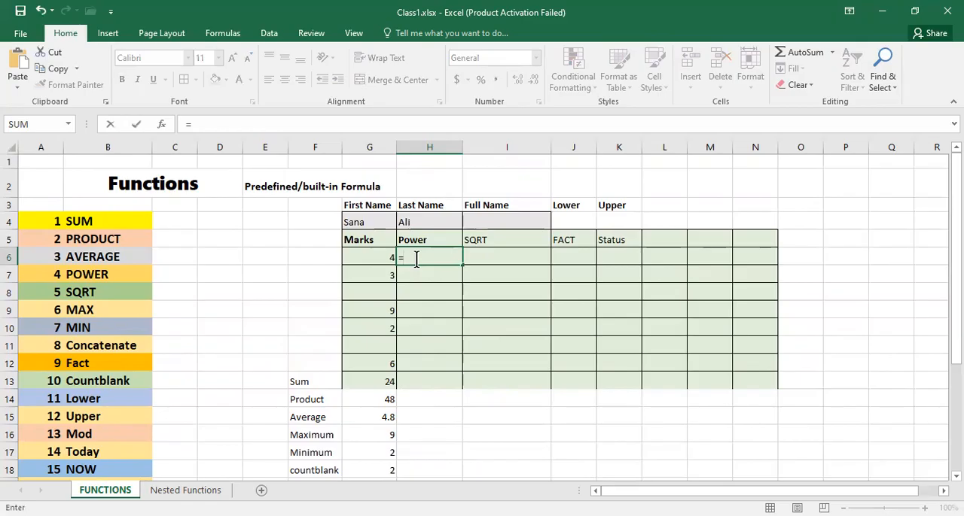
text(p)
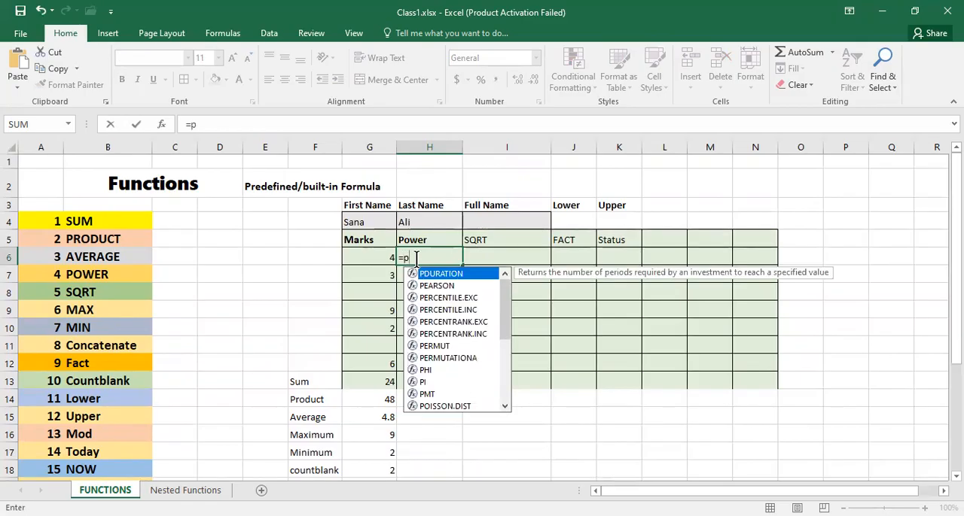
text(o)
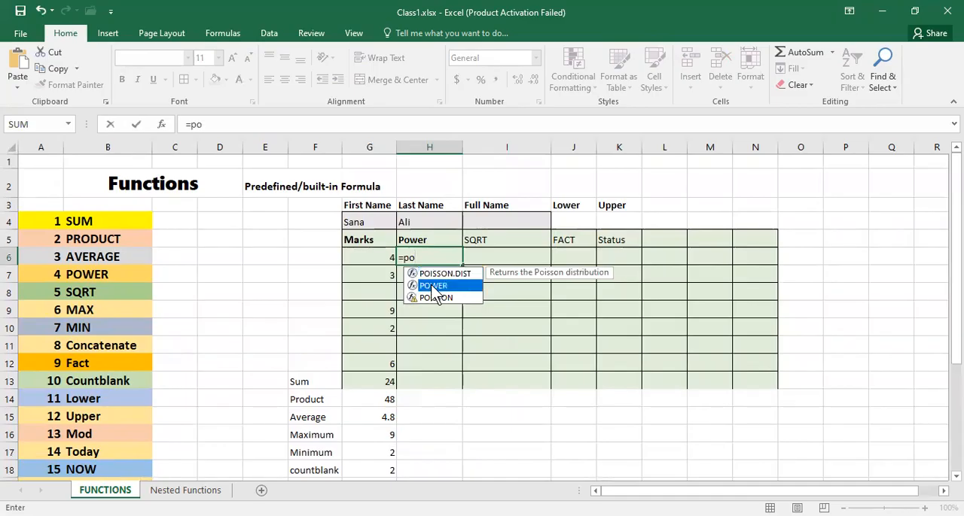
double_click(434, 288)
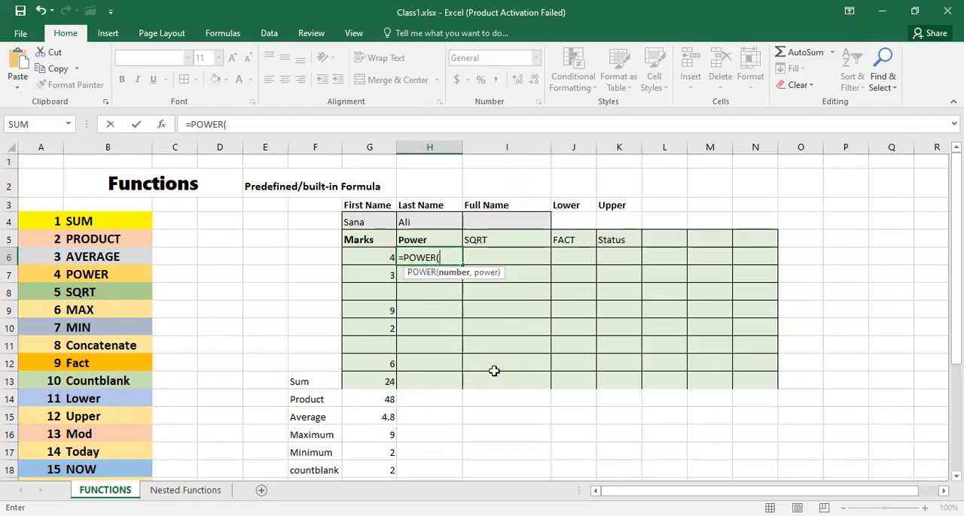
click(384, 256)
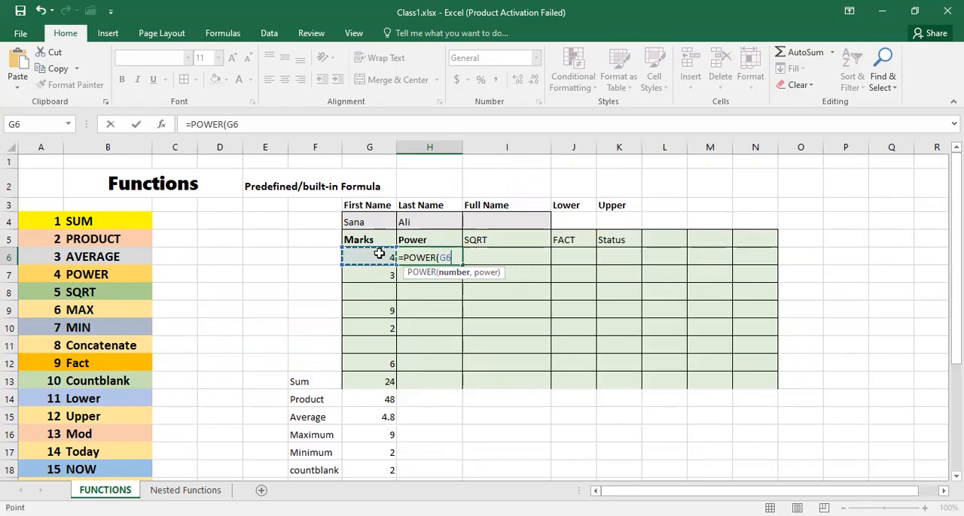
text(,2)
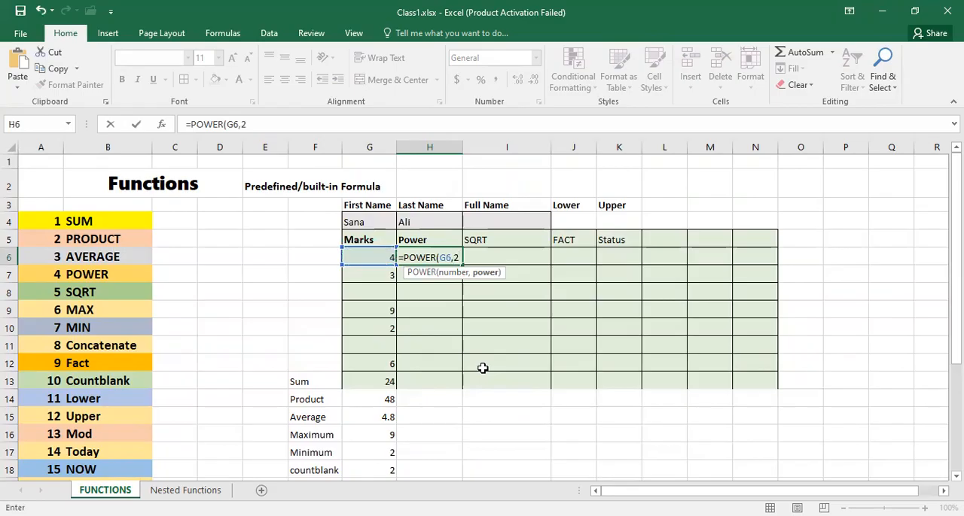
text())
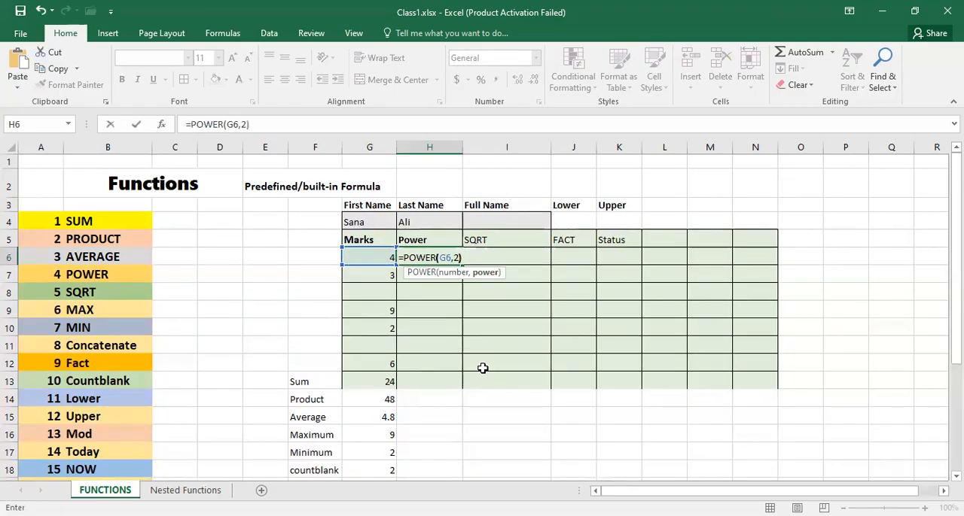
key(Return)
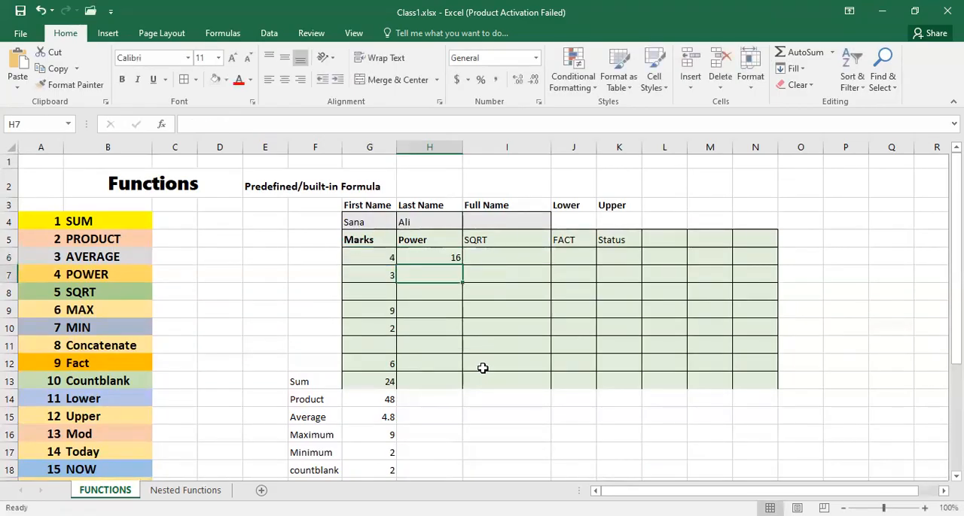
click(427, 259)
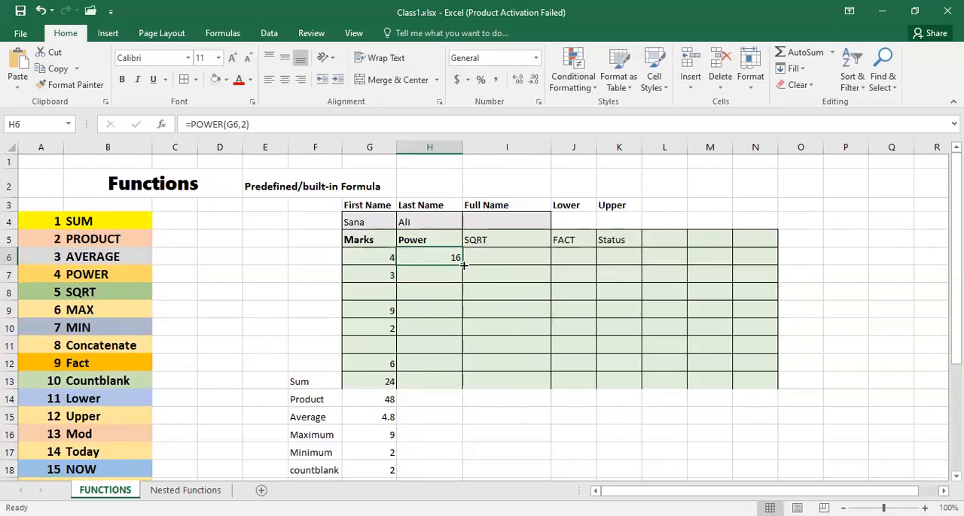
drag(464, 265, 468, 374)
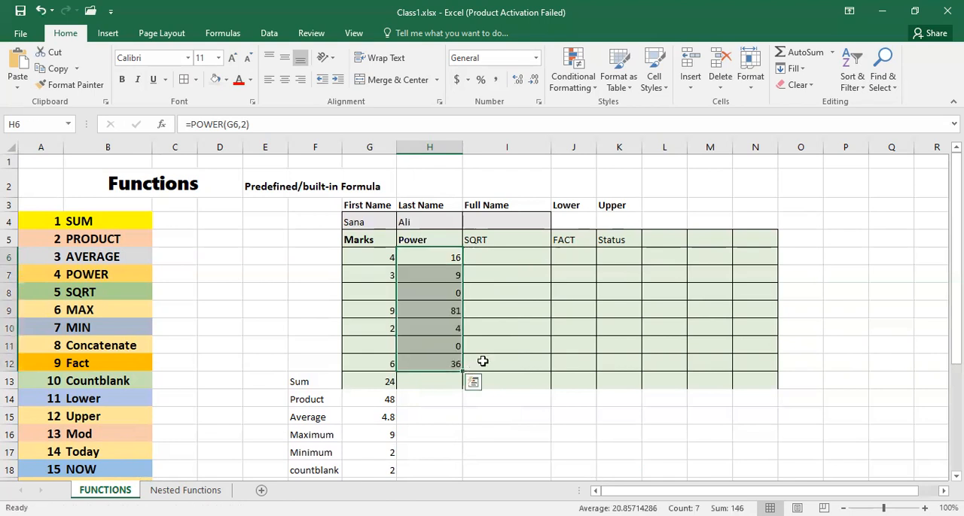
- Enter =SQRT(H6) in cell I6 of the SQRT column and fill the formula down to I12
click(492, 258)
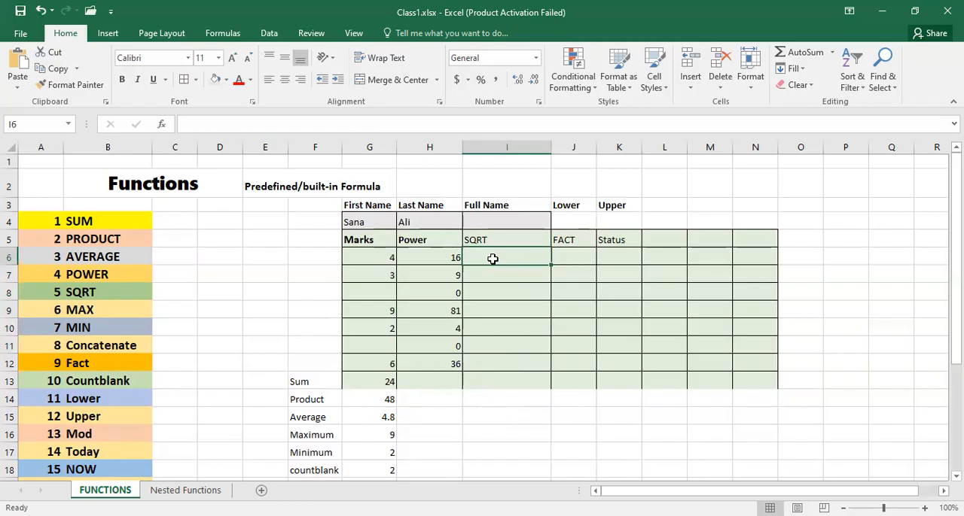
text(=s)
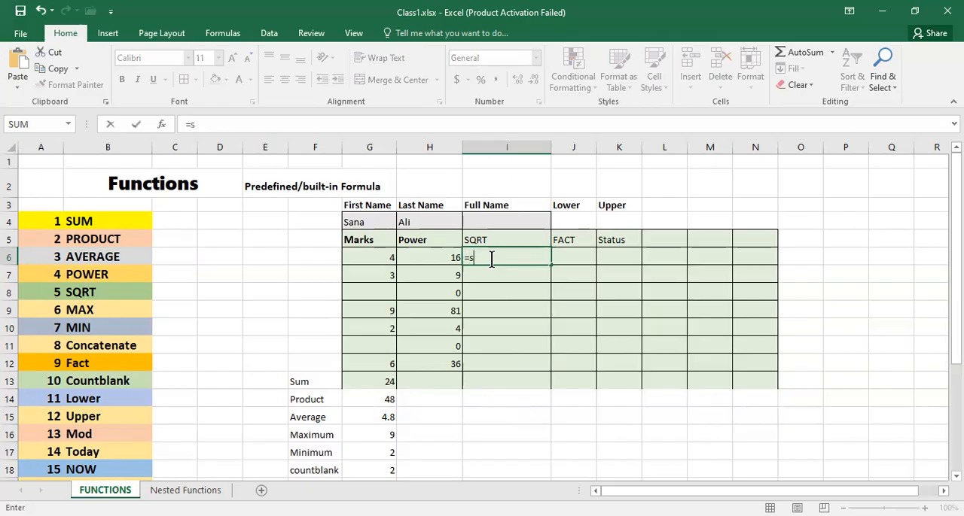
text(q)
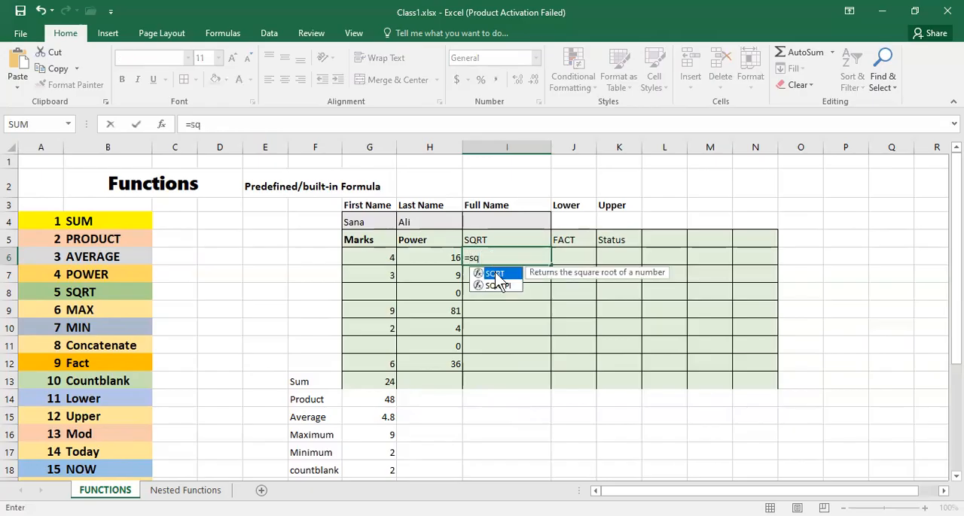
double_click(495, 276)
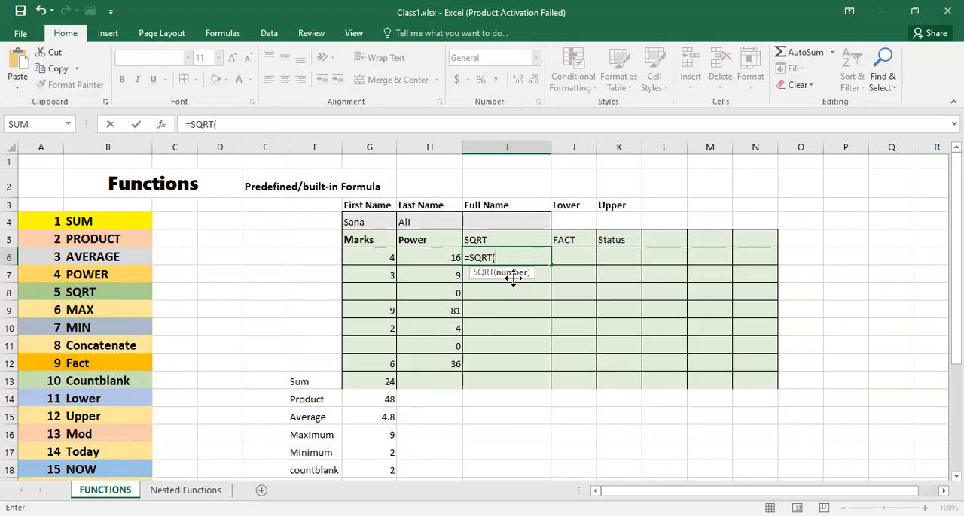
click(436, 256)
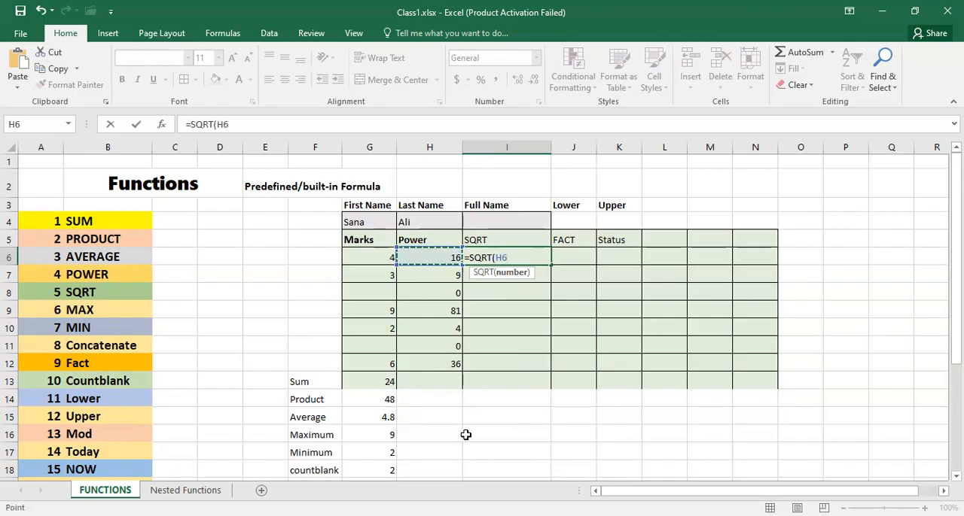
text())
key(Return)
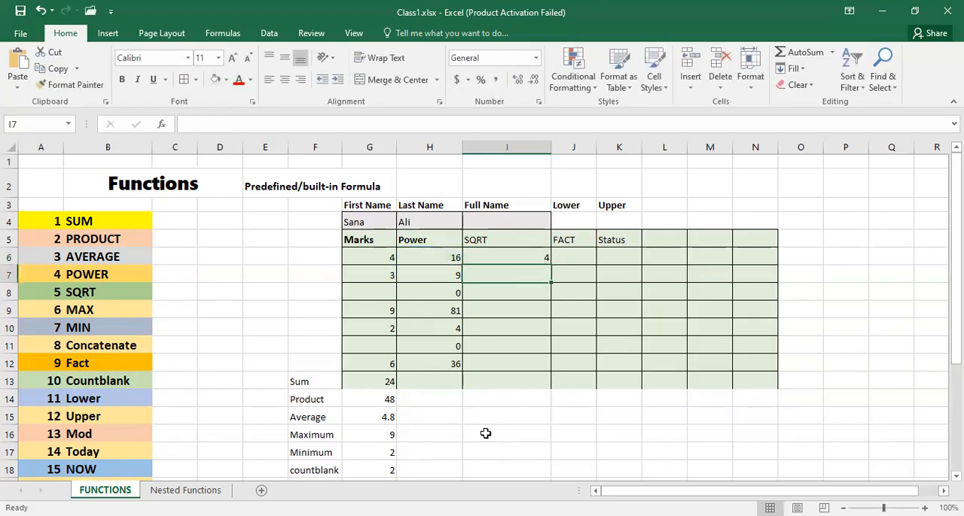
click(521, 255)
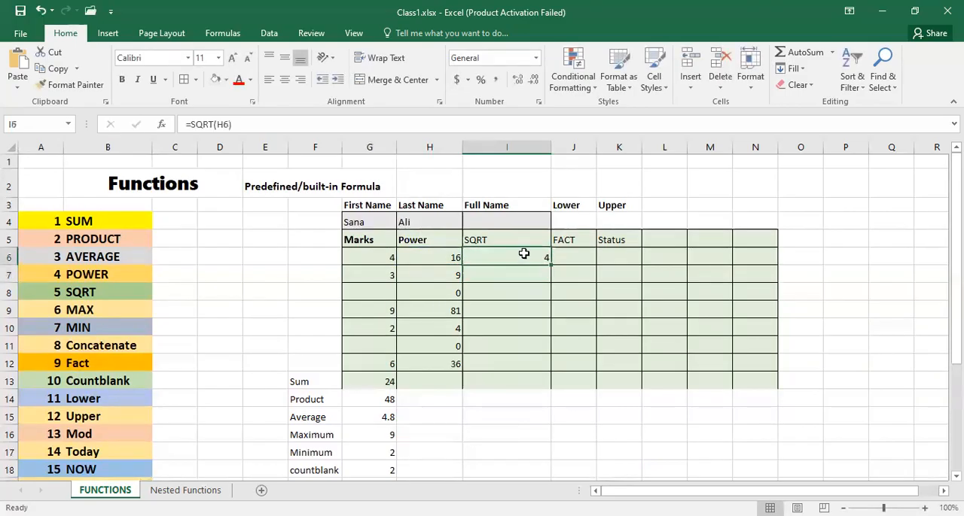
drag(548, 265, 547, 367)
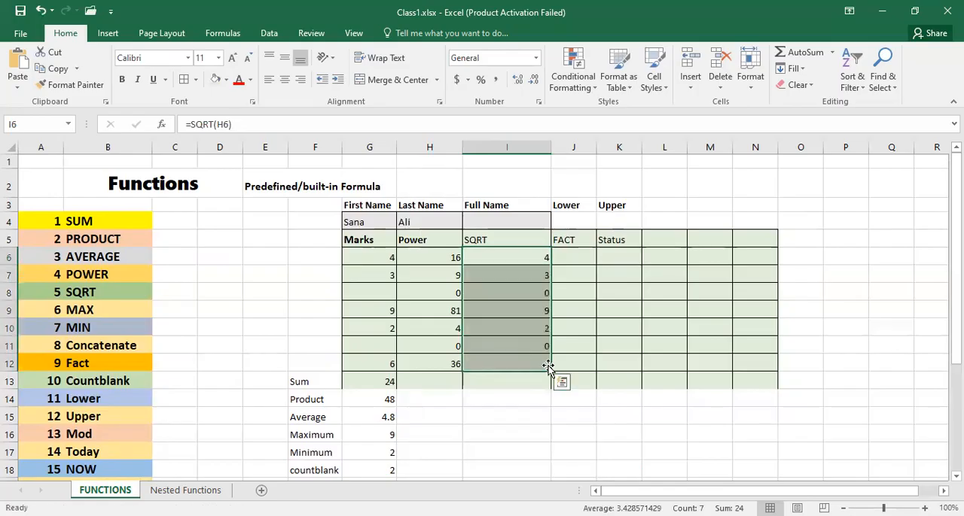
- Enter =FACT(I6) in cell J6 of the FACT column and fill the formula down to J12
click(572, 257)
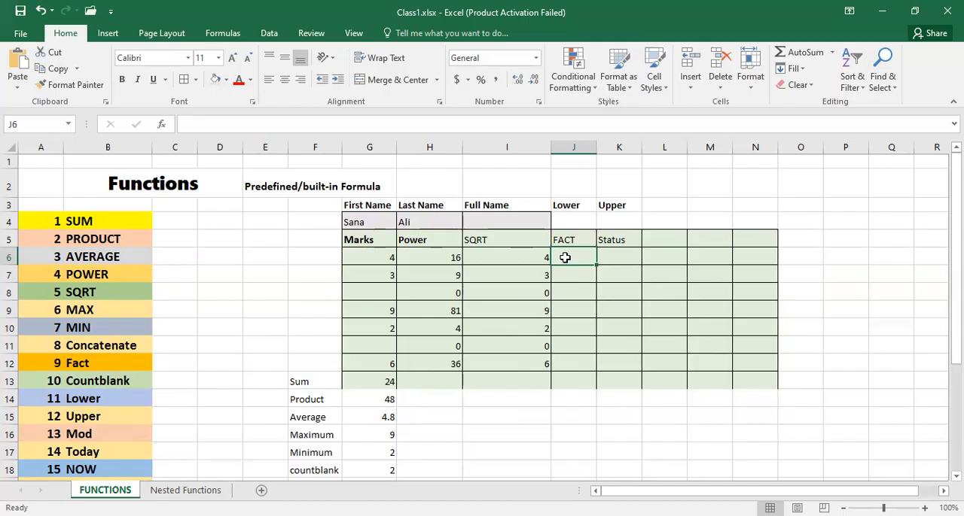
text(=f)
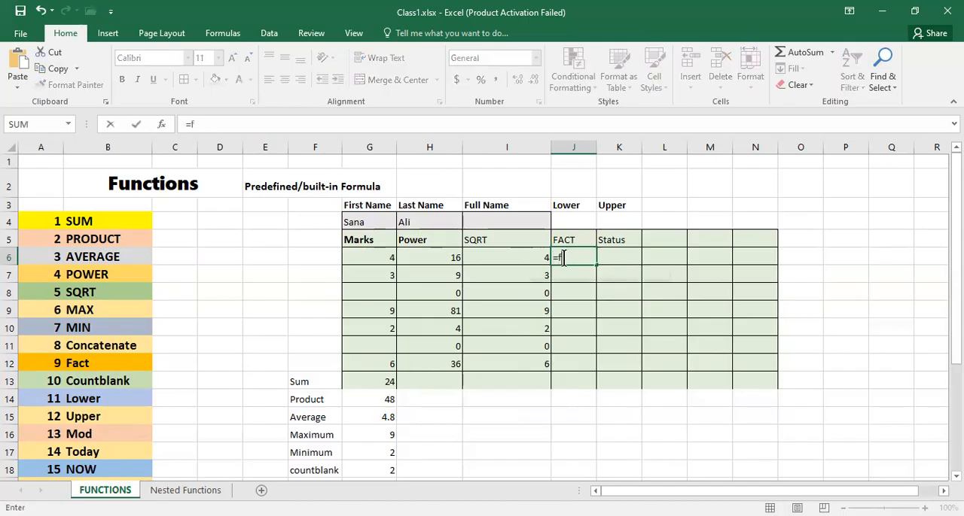
text(a)
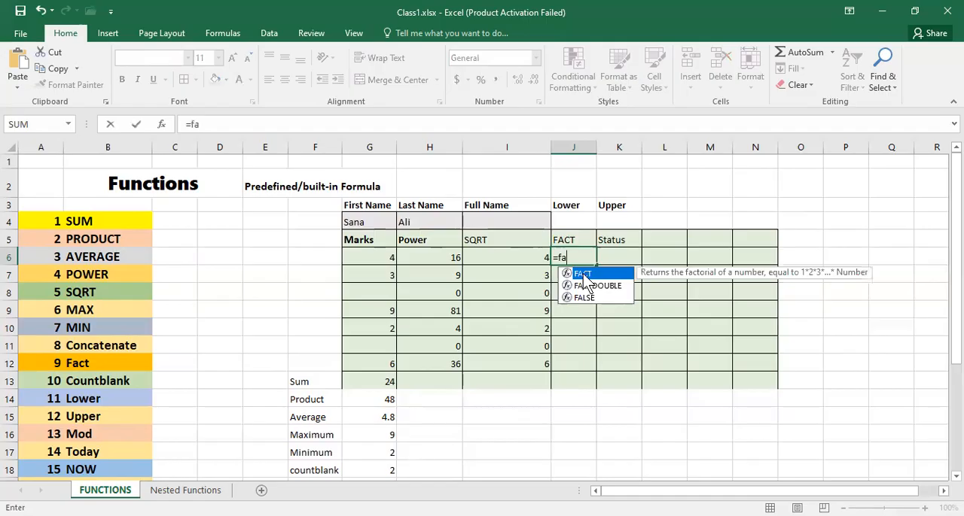
double_click(585, 275)
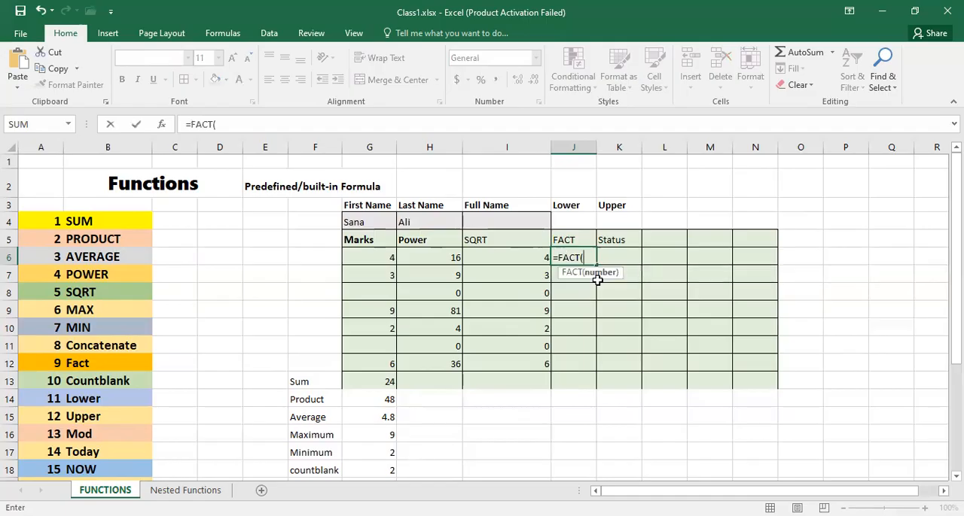
click(532, 257)
text())
key(Return)
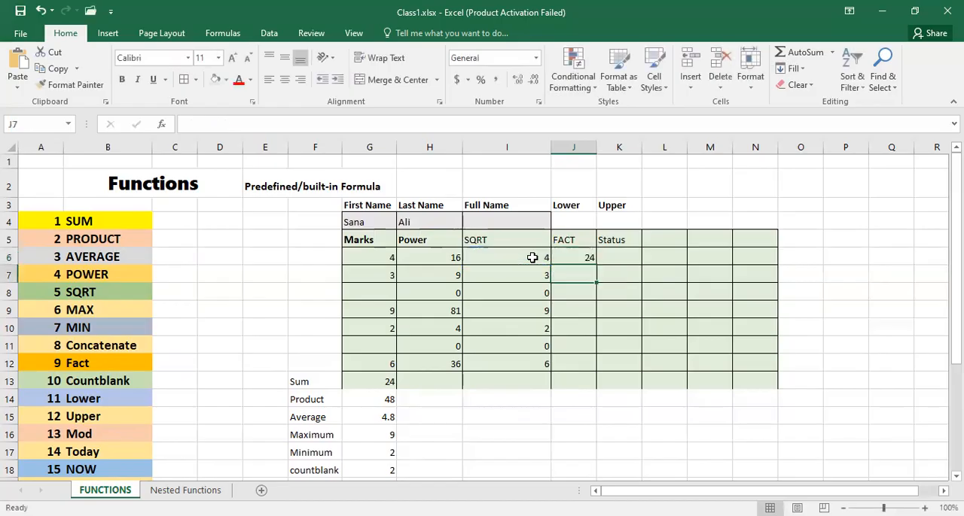
click(585, 257)
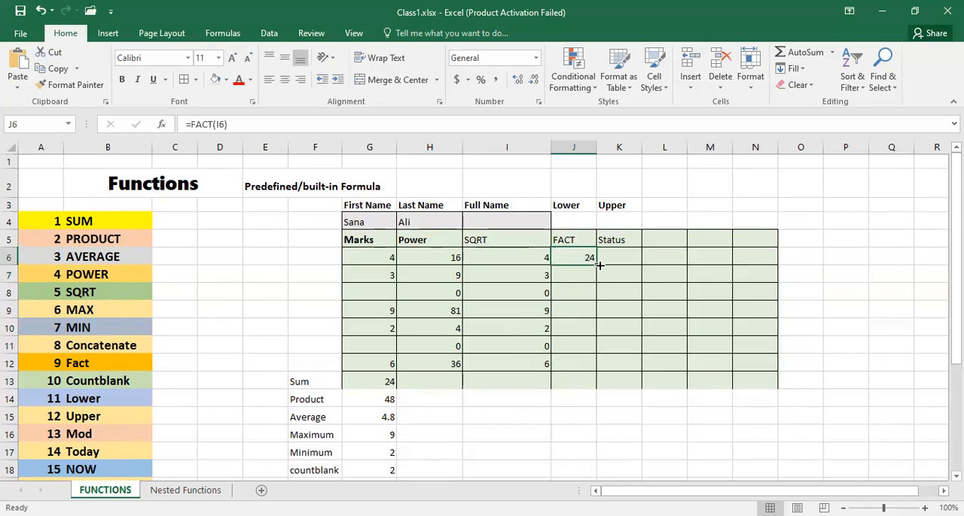
drag(597, 265, 598, 369)
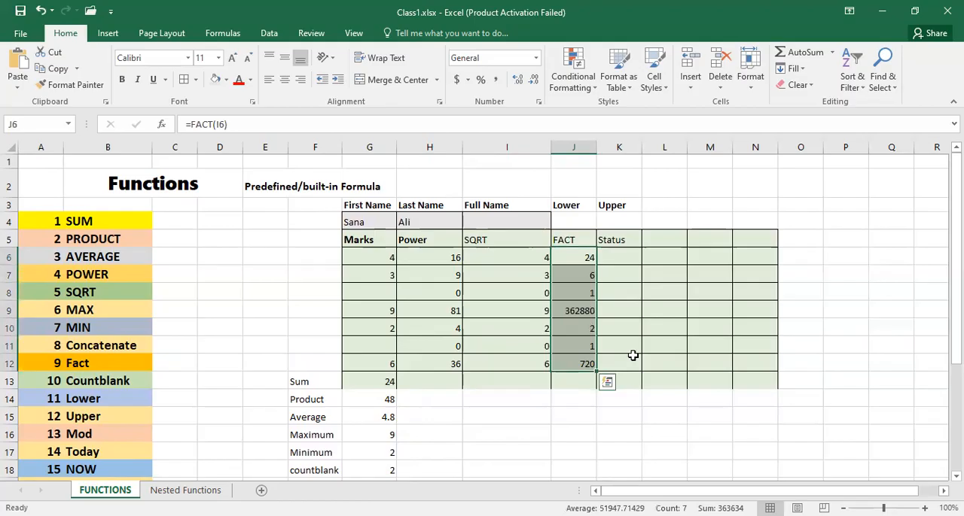
click(619, 310)
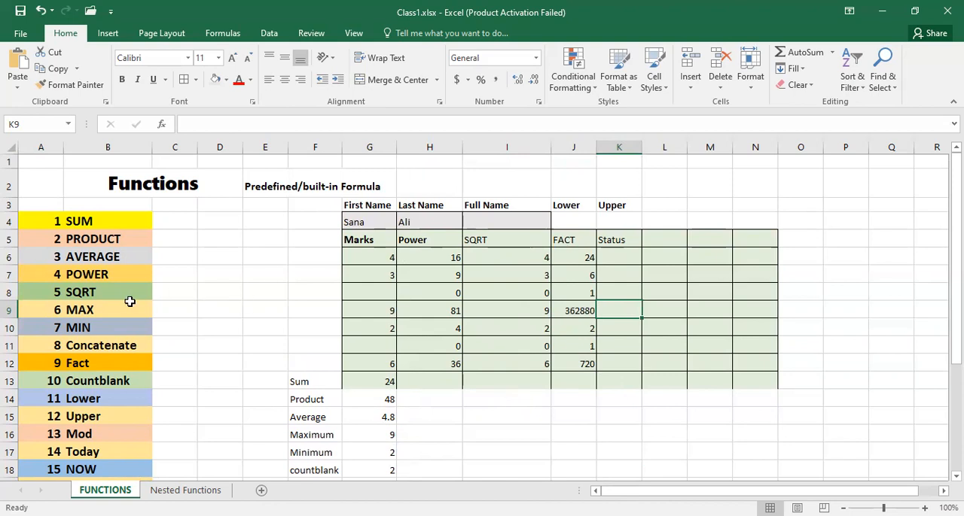
- Enter =CONCATENATE(G4,H4) in cell I4 under Full Name to join the first and last names
scroll(301, 351, down, 2)
scroll(303, 351, up, 2)
click(114, 344)
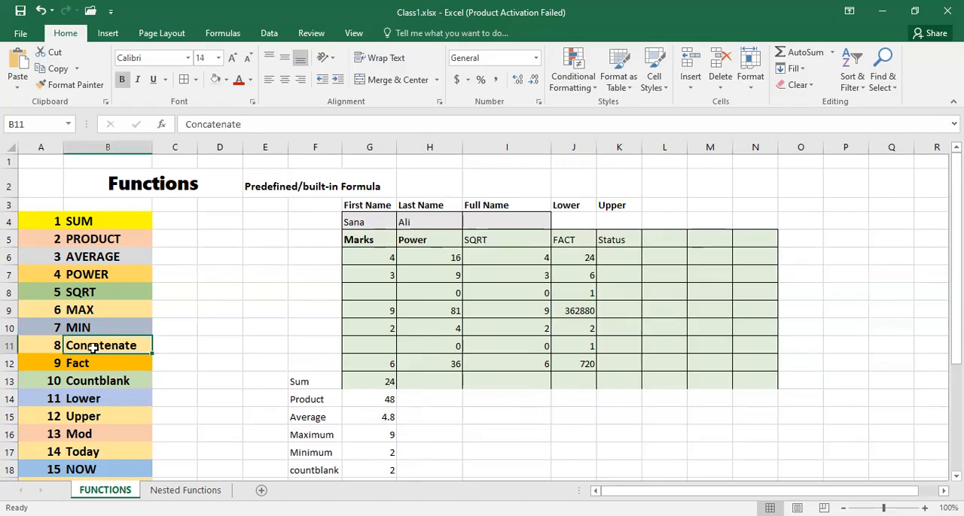
click(485, 221)
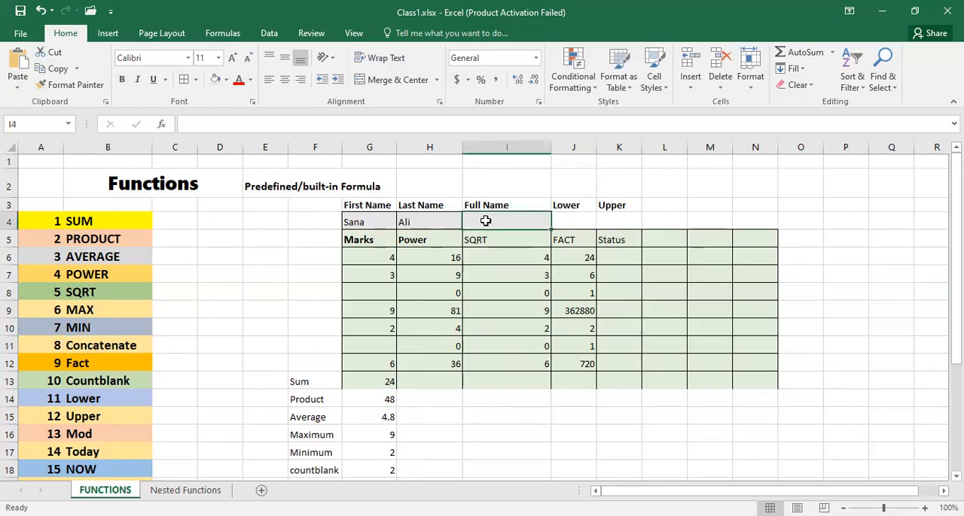
text(=)
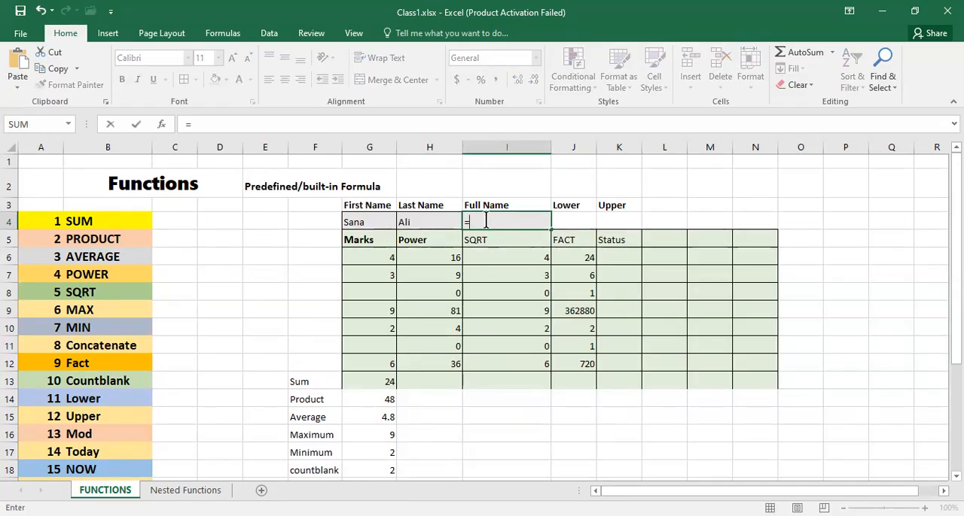
text(c)
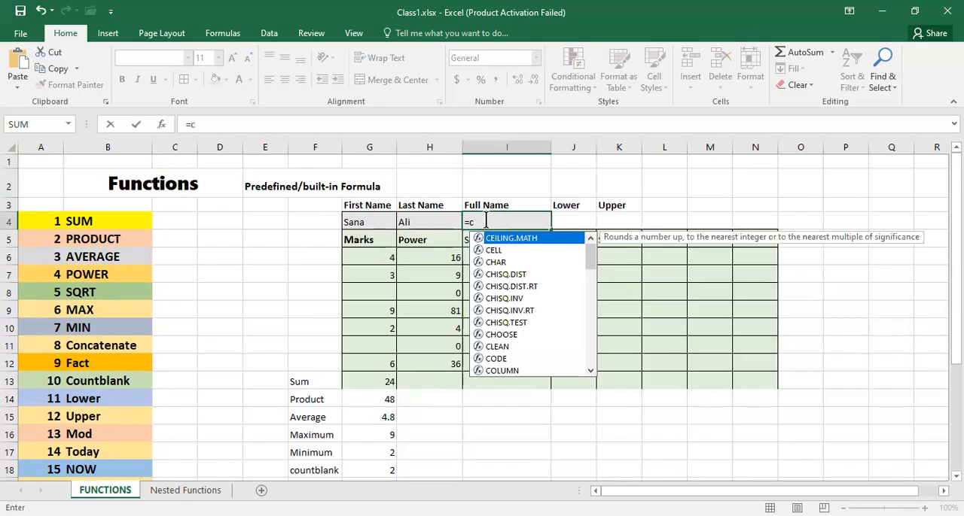
text(on)
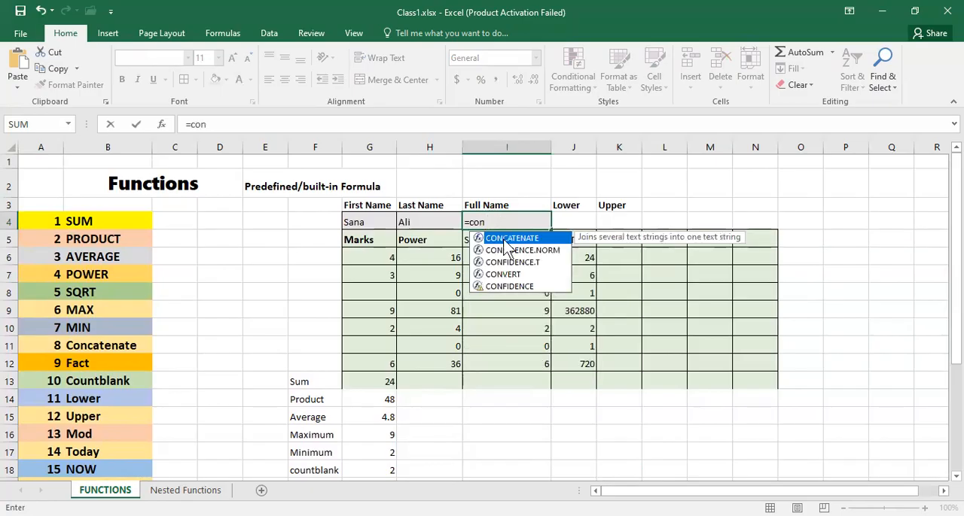
double_click(506, 241)
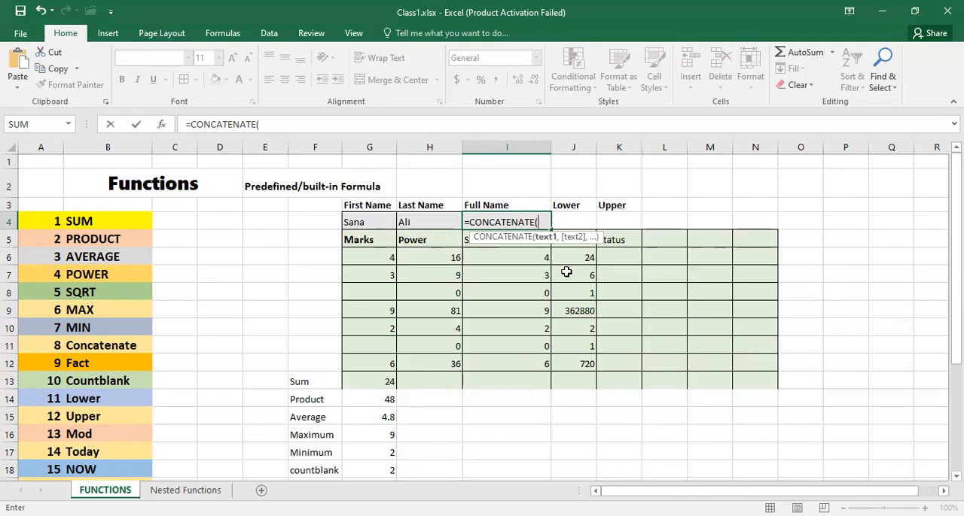
click(359, 220)
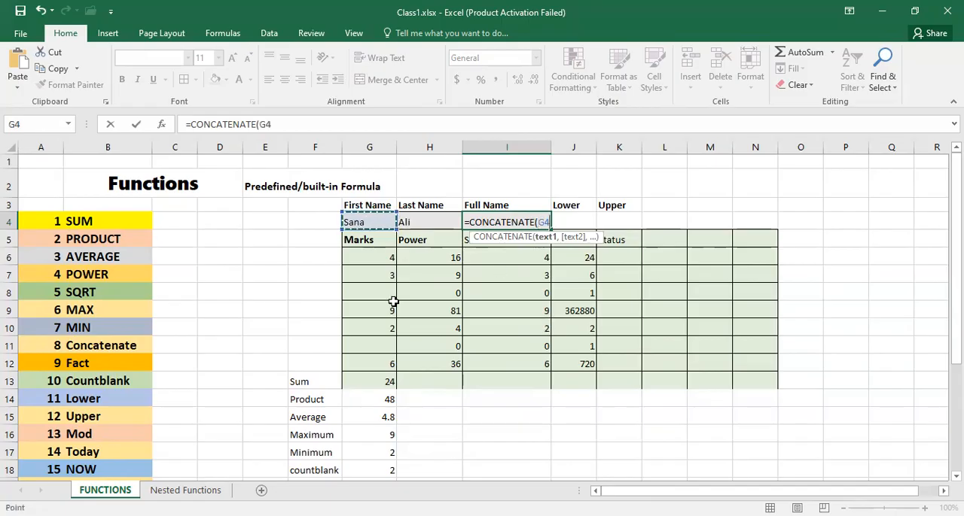
text(,)
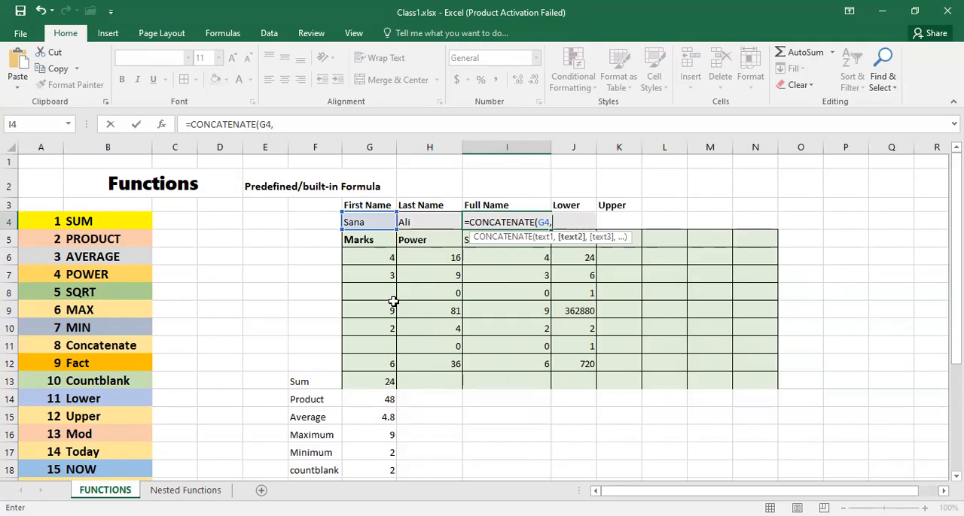
click(414, 221)
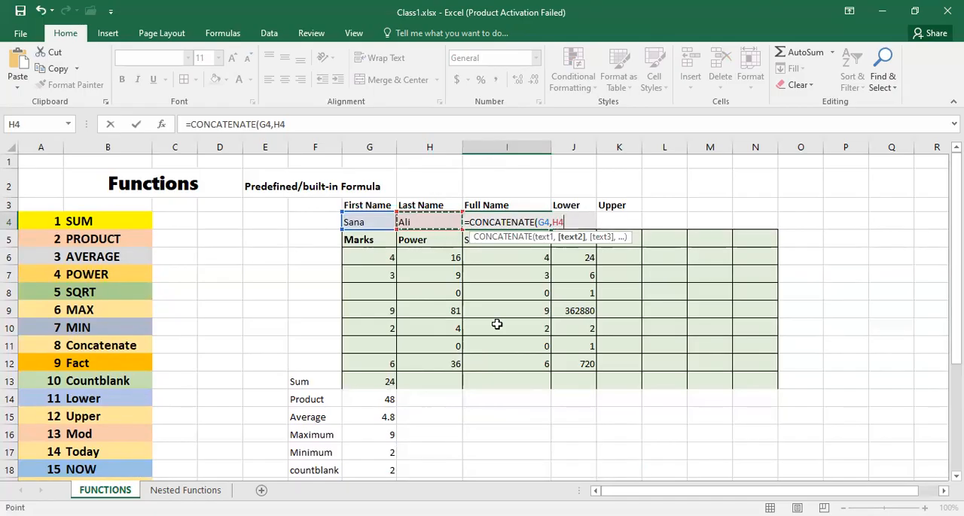
text())
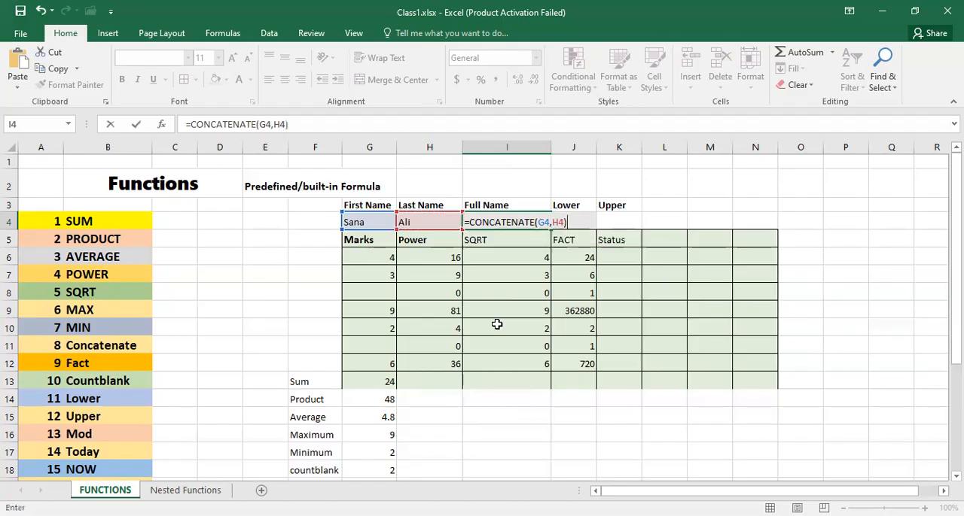
key(Return)
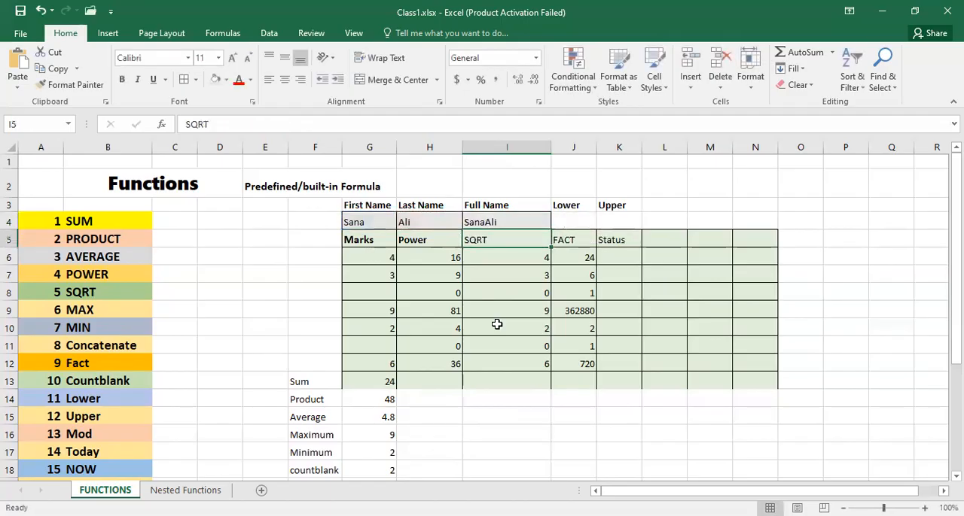
- Edit the Full Name formula in I4 to =CONCATENATE(G4," ",H4) so a space separates the two names
click(484, 220)
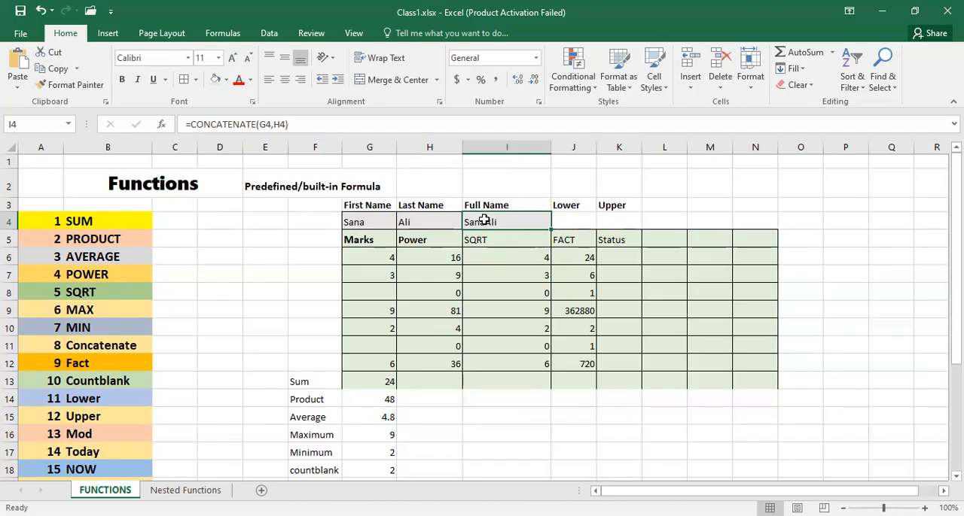
click(273, 124)
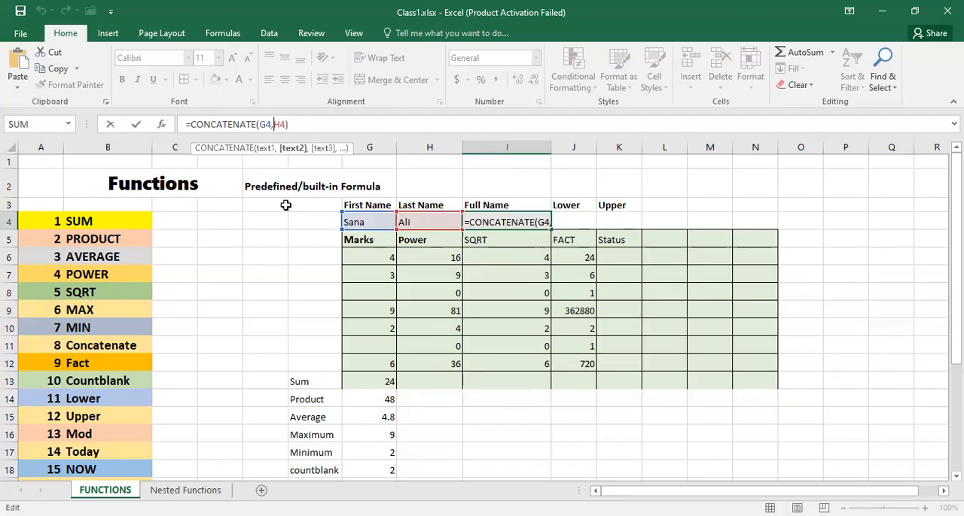
key(Right)
text(" ")
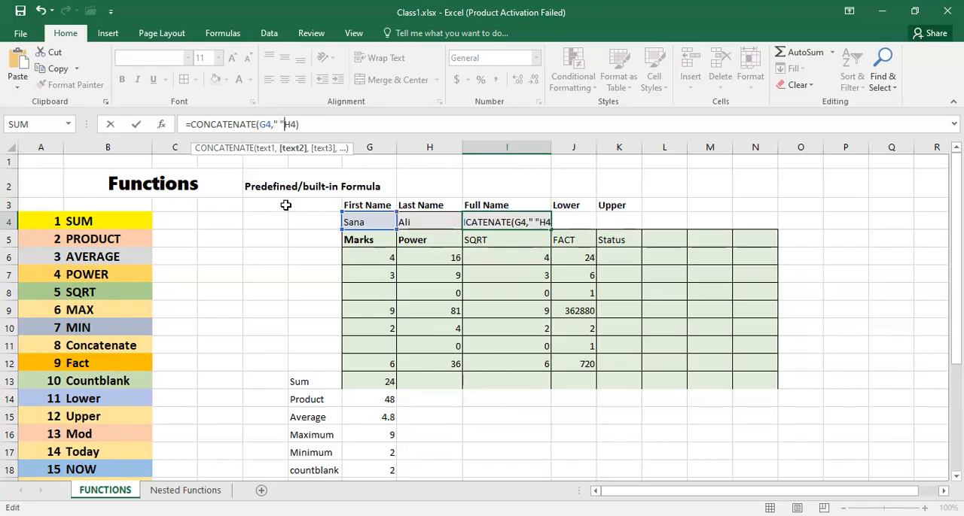
text(,)
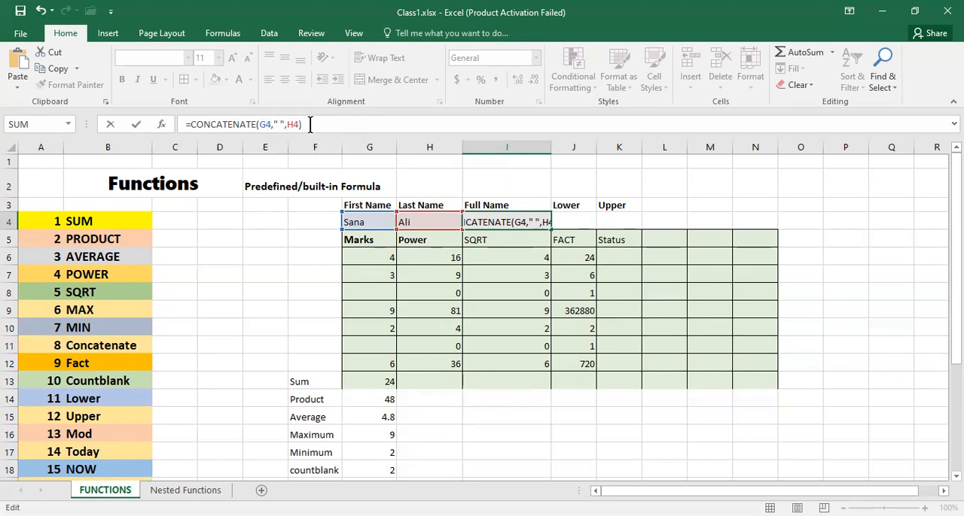
key(Return)
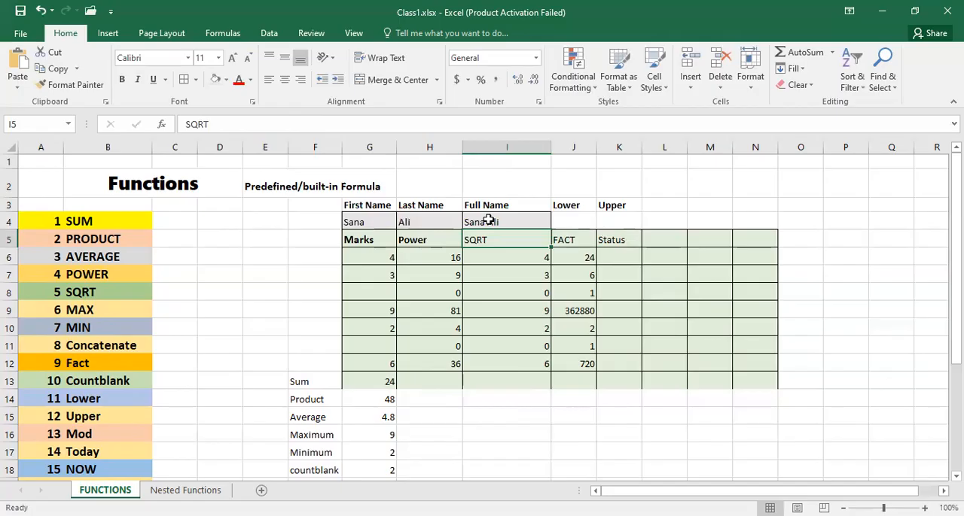
- Enter a LOWER formula in cell J4 that converts the full name in I4 to lowercase
click(568, 219)
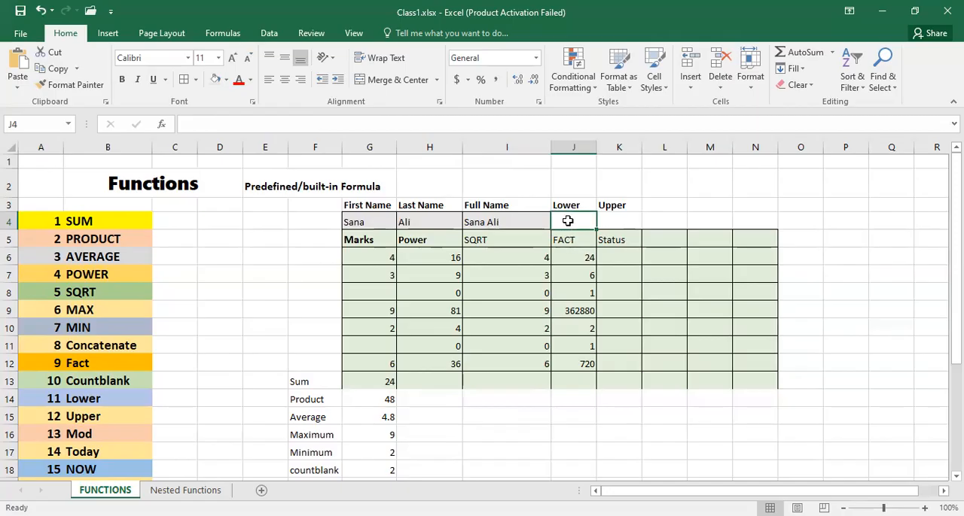
text(=)
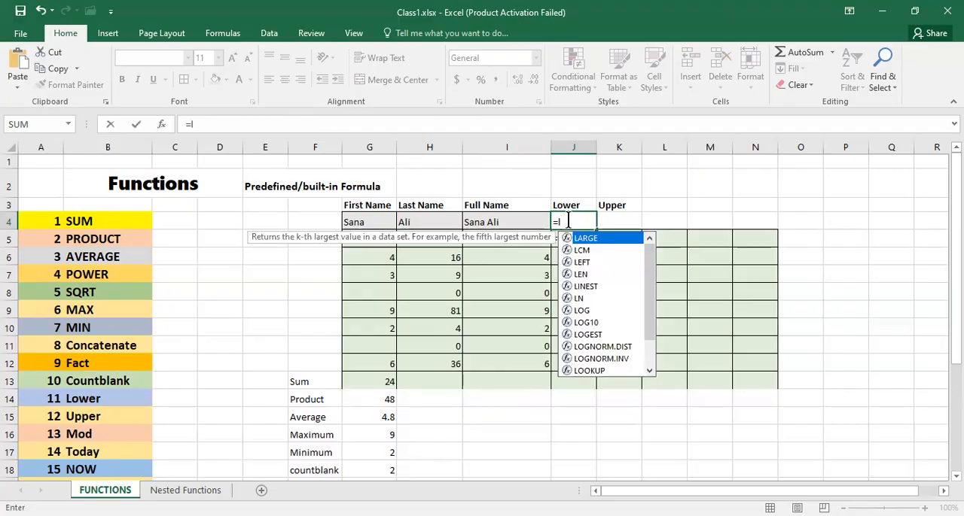
text(lo)
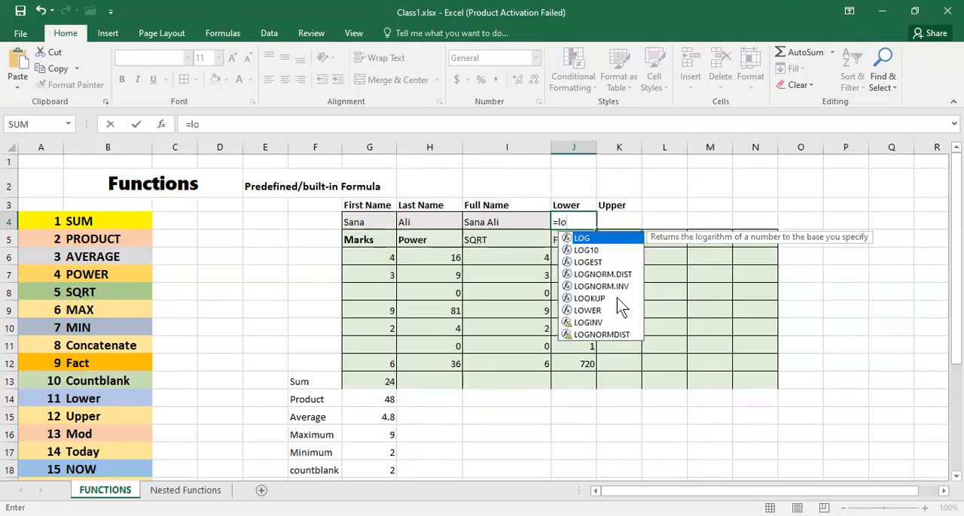
click(587, 310)
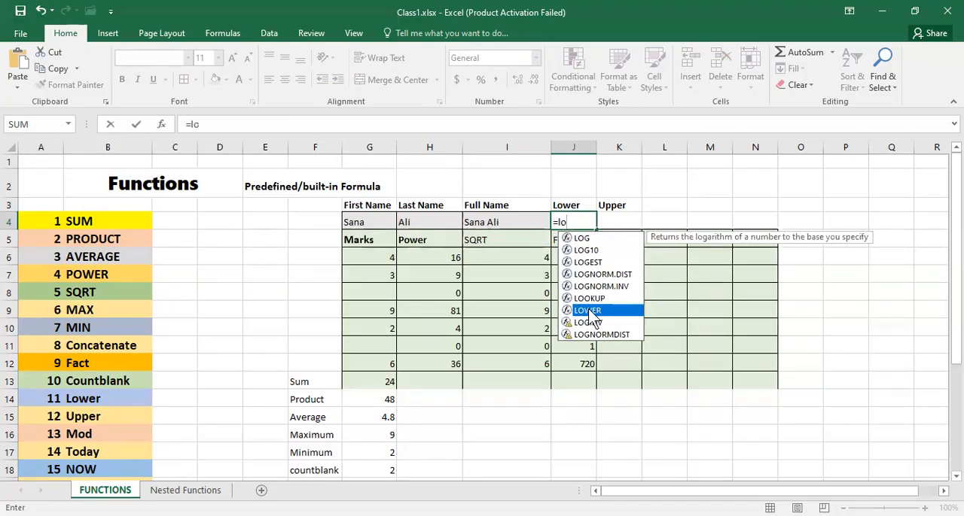
double_click(591, 311)
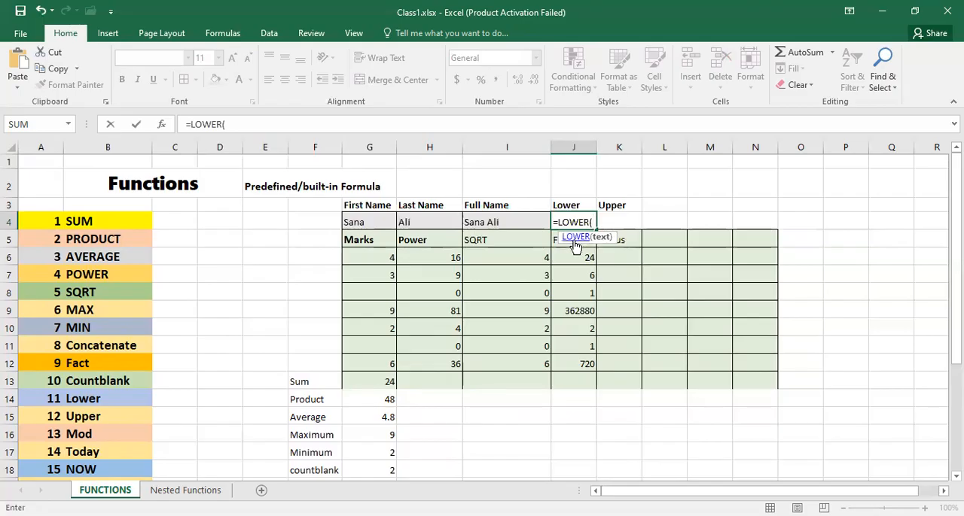
click(489, 224)
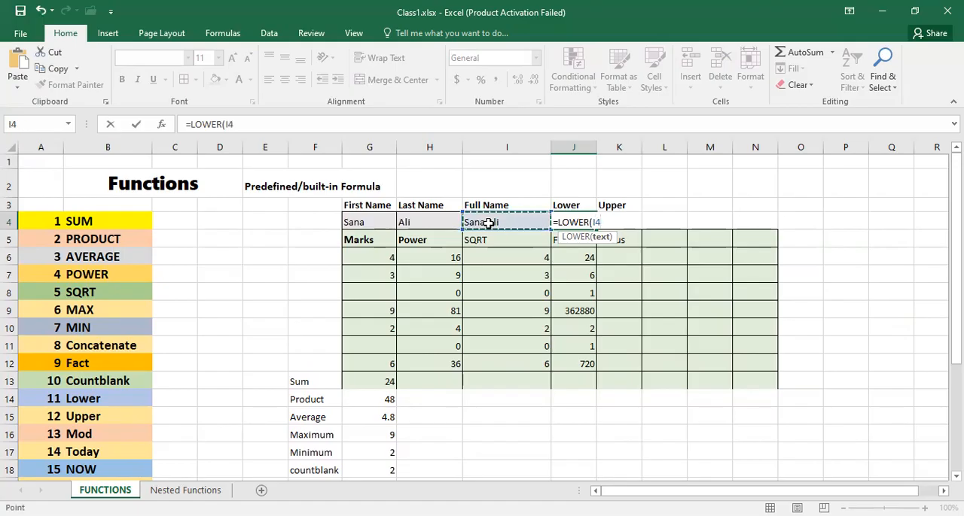
key(Return)
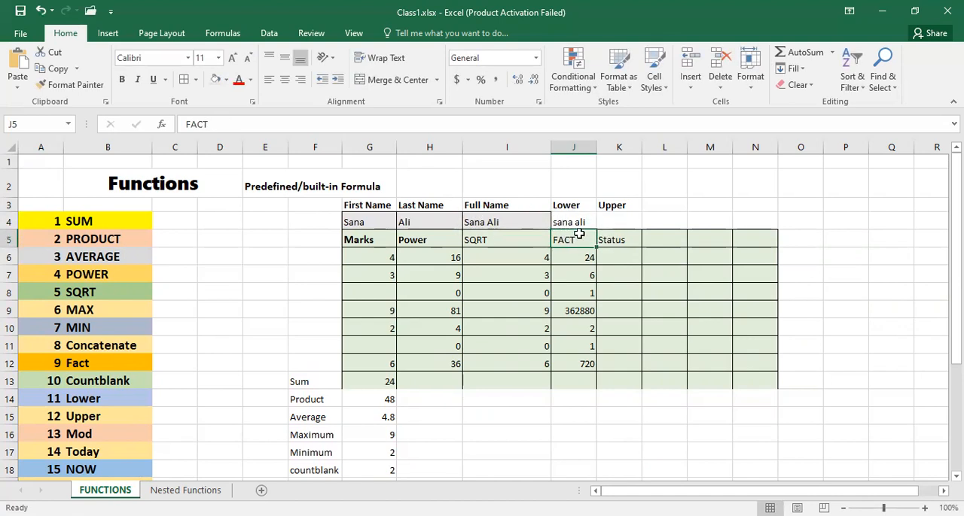
- Enter =UPPER(J4) in cell K4 under Upper to convert the lowercase name to capitals
click(611, 220)
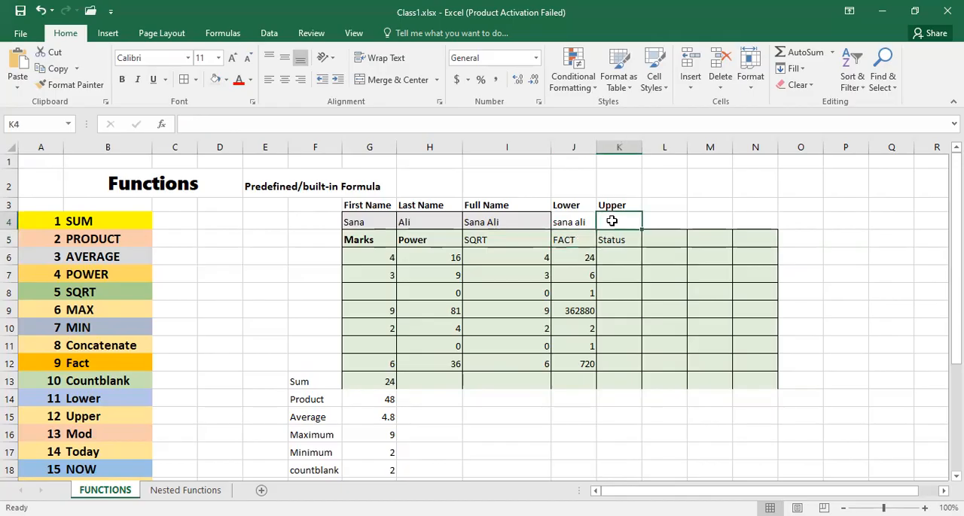
text(=u)
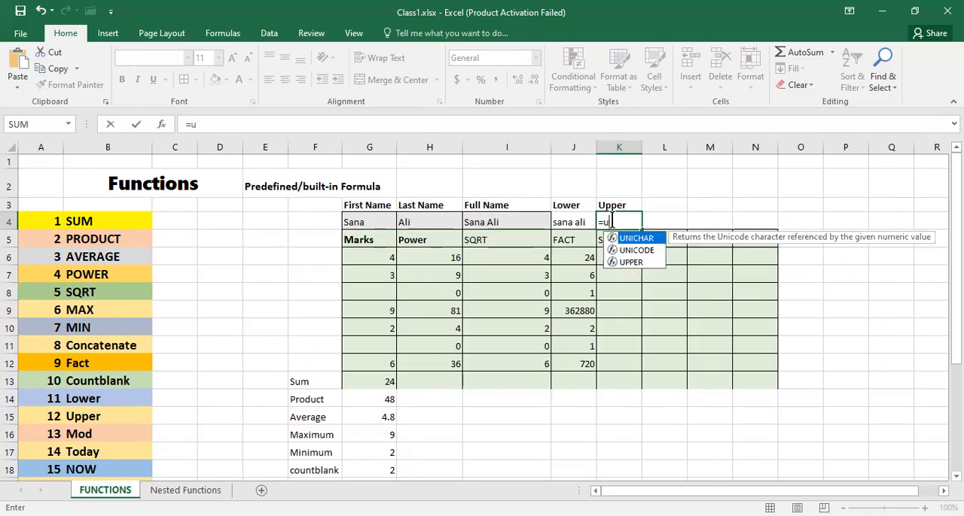
click(629, 262)
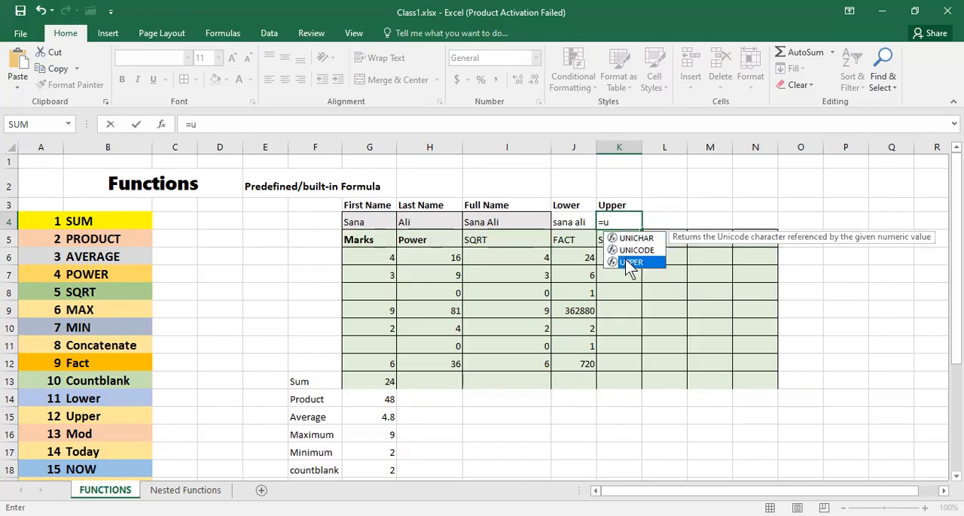
key(Tab)
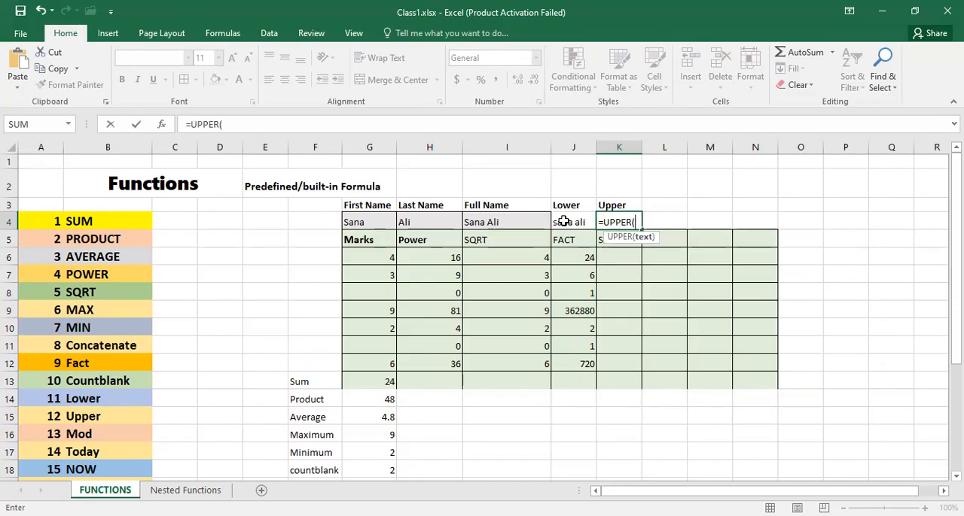
click(567, 223)
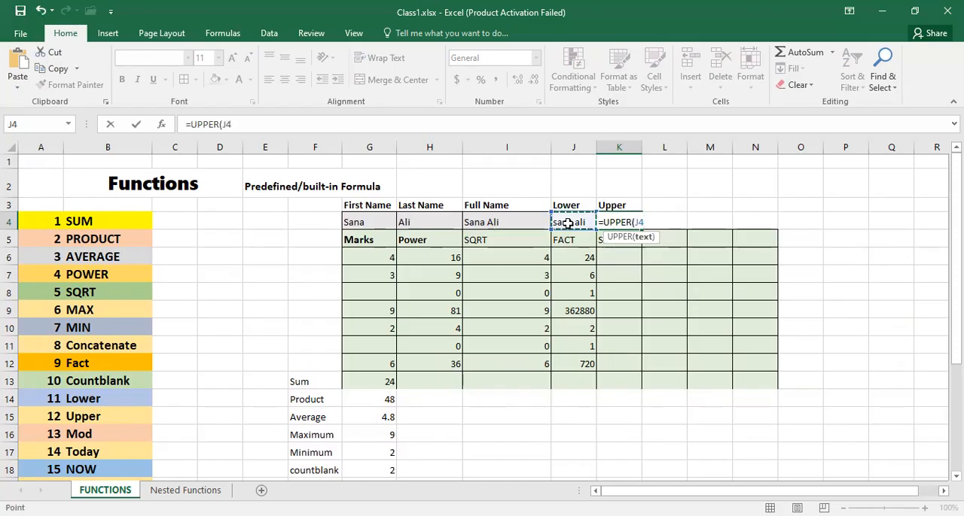
text())
key(Return)
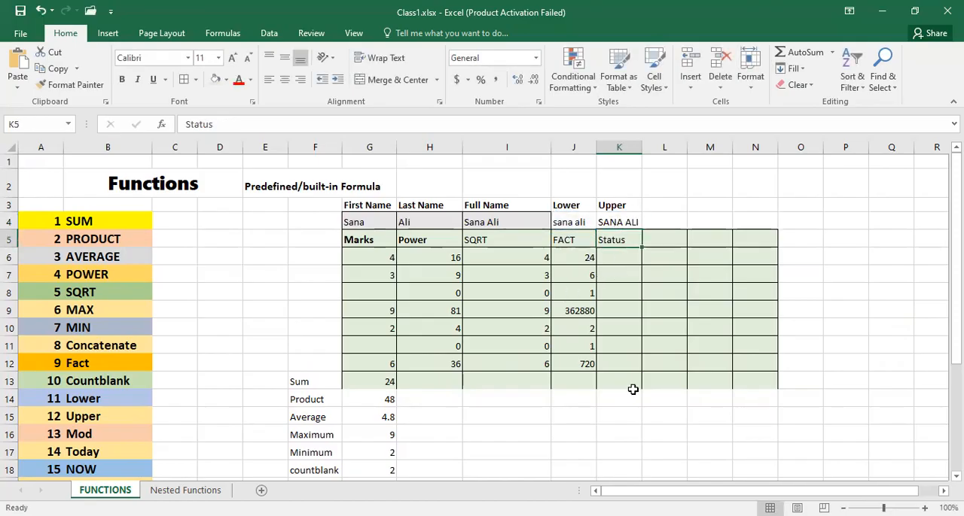
scroll(632, 390, down, 2)
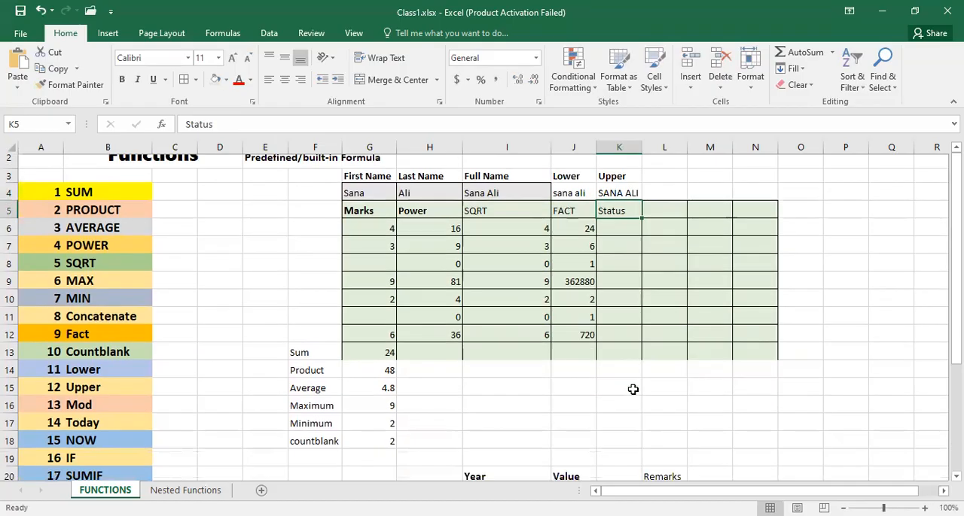
scroll(633, 389, up, 1)
scroll(632, 389, up, 1)
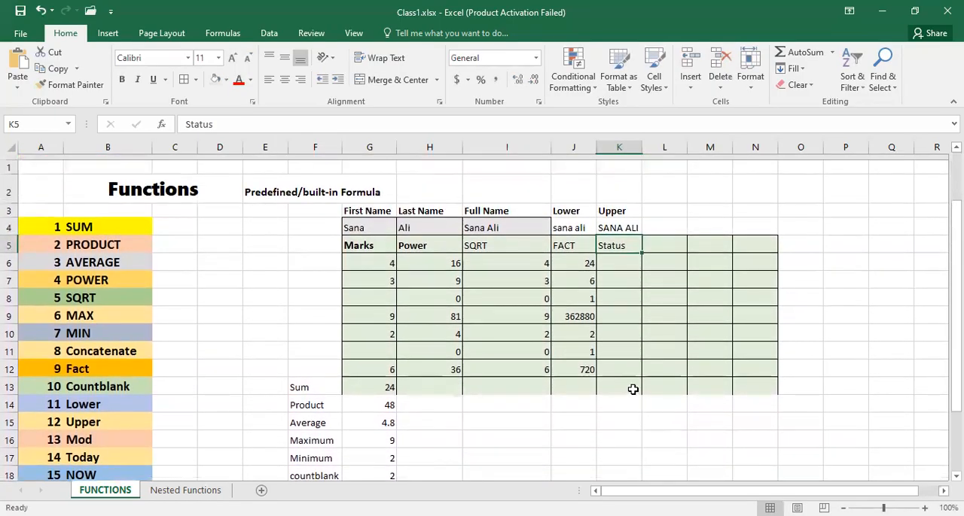
scroll(633, 389, down, 2)
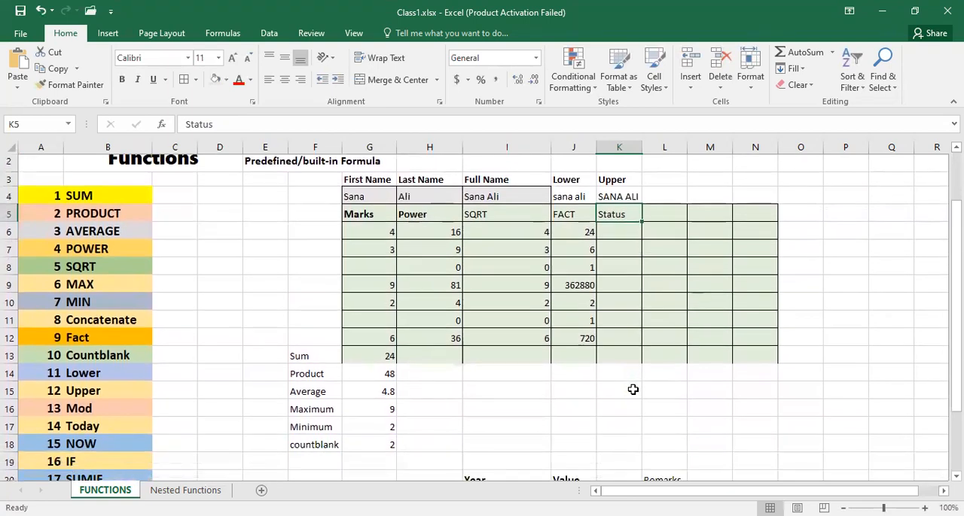
scroll(633, 390, up, 1)
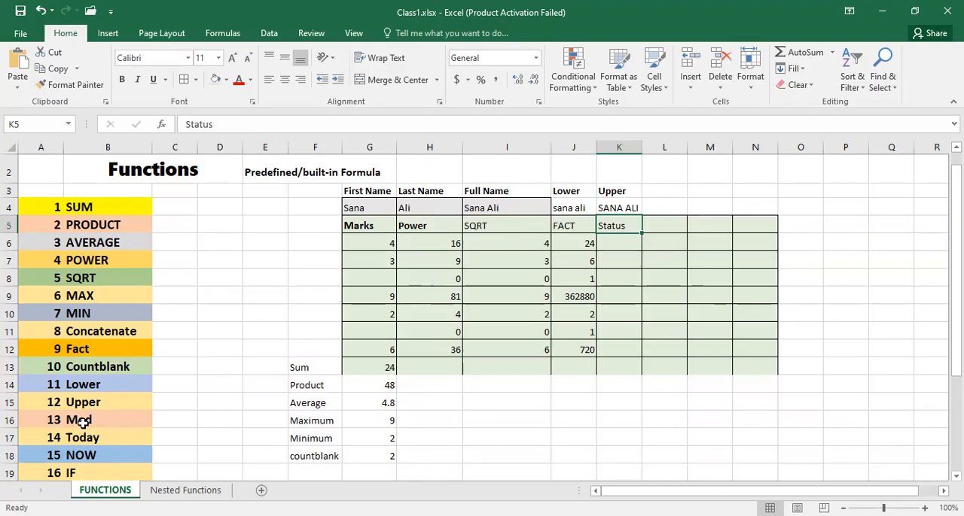
- Enter =MOD(11,2) in cell C16 beside the Mod entry to get the remainder of 11 divided by 2
click(168, 420)
text(=)
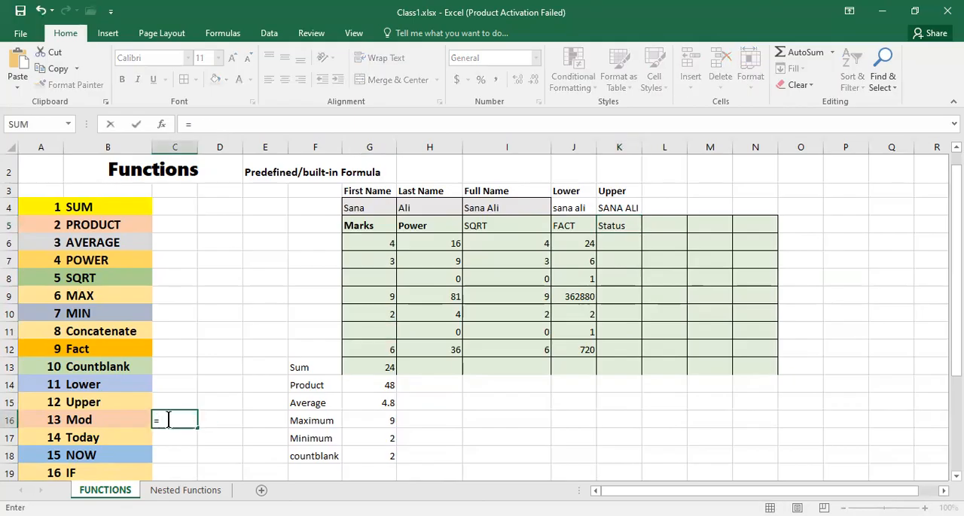
text(mod)
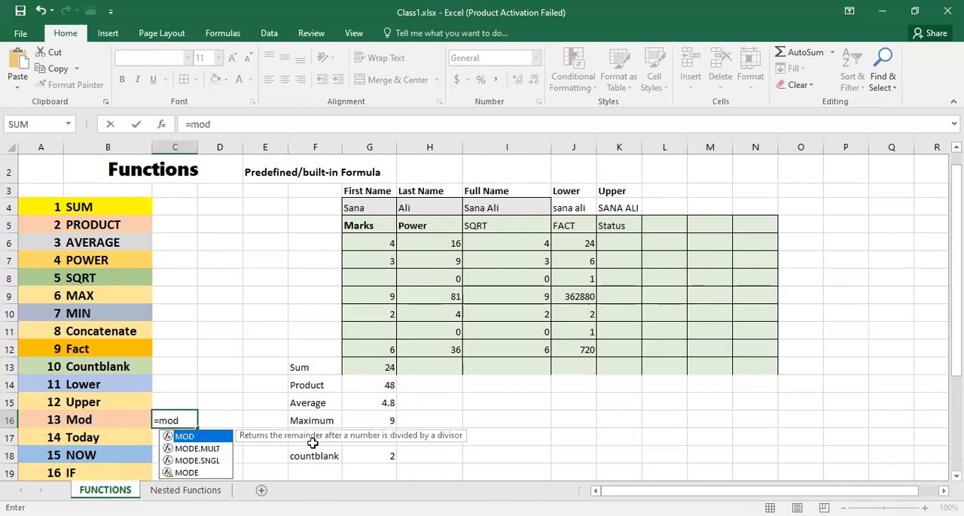
double_click(182, 434)
text(11,)
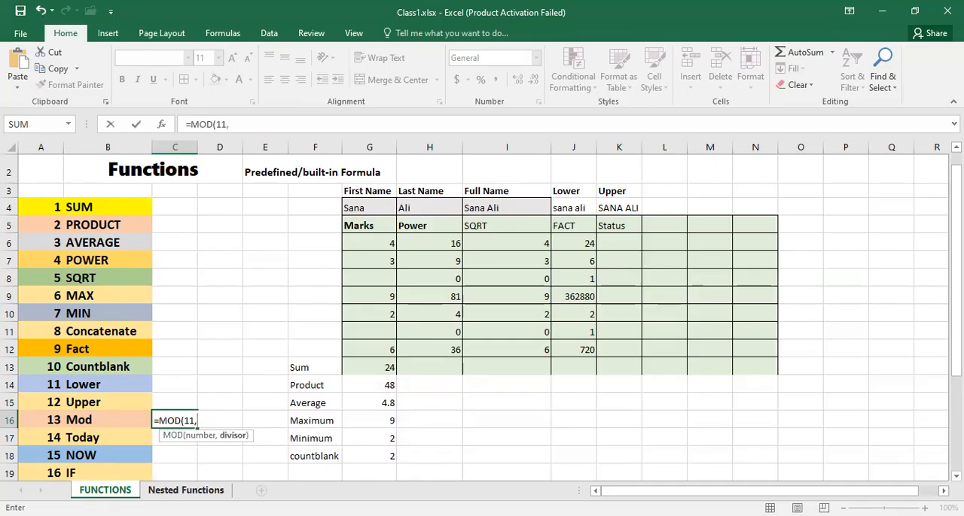
text(2))
key(Return)
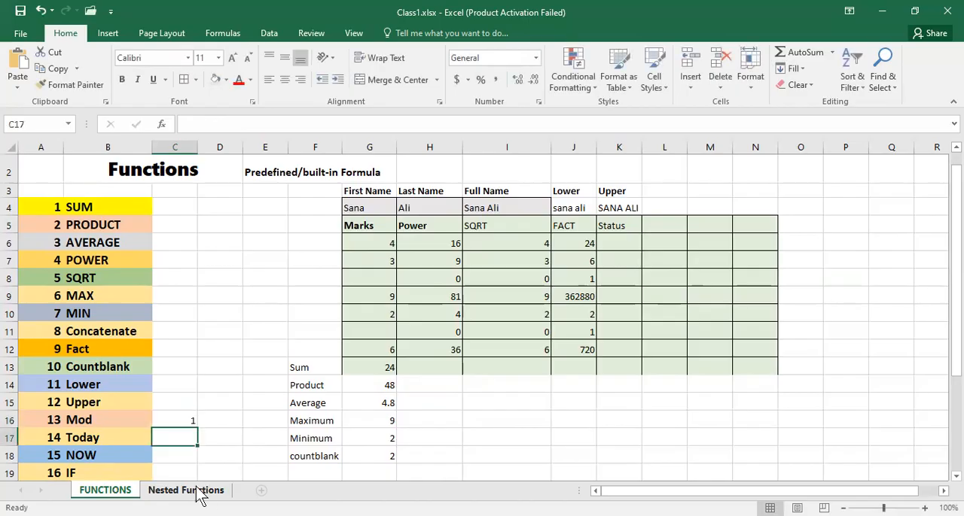
click(173, 421)
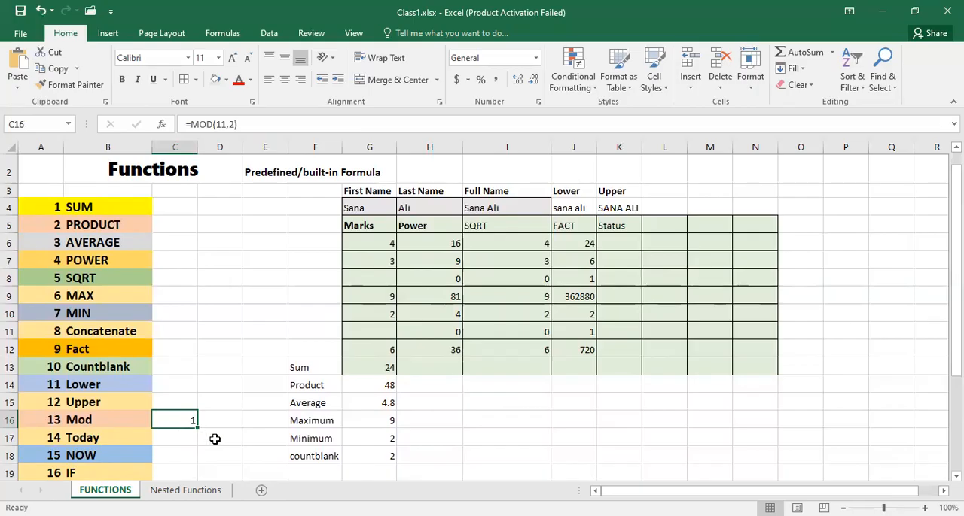
- Enter =TODAY() in cell C17 beside the Today entry to insert the current date
scroll(214, 439, down, 2)
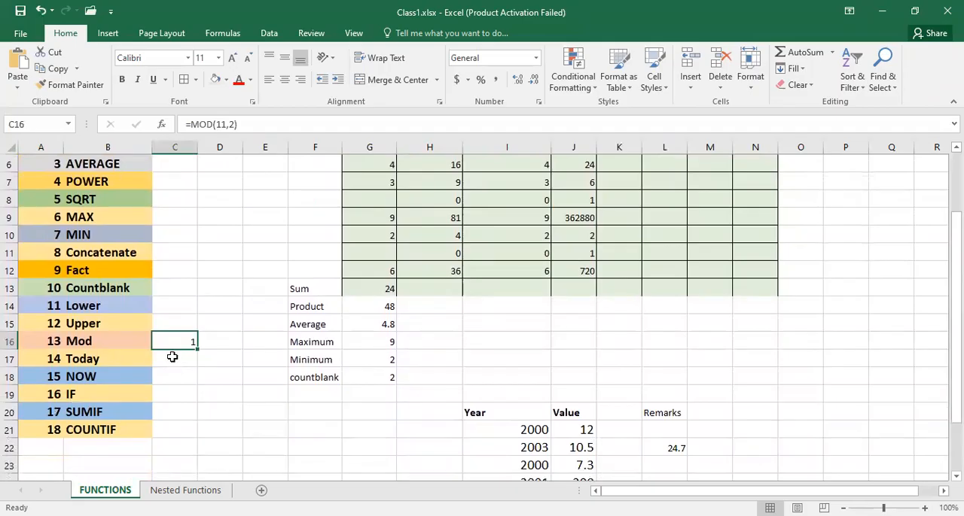
click(173, 357)
text(=)
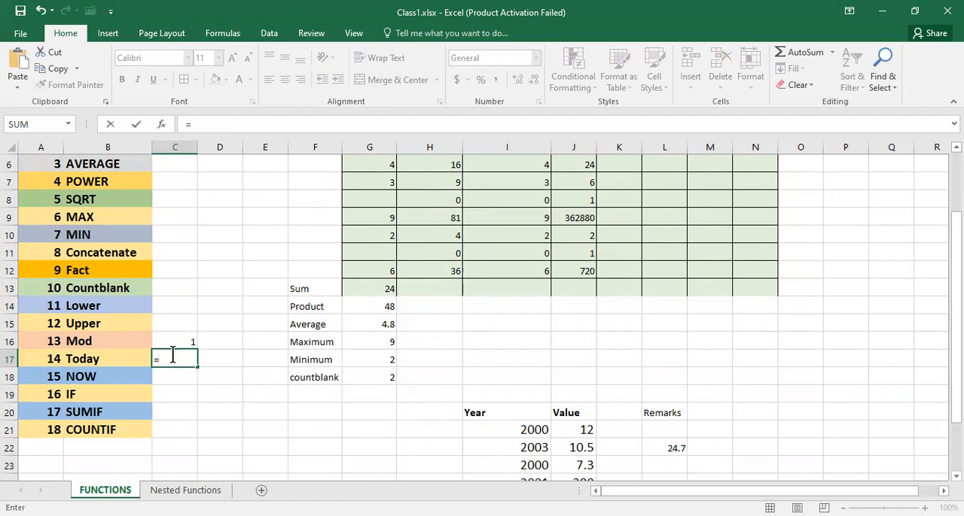
text(today)
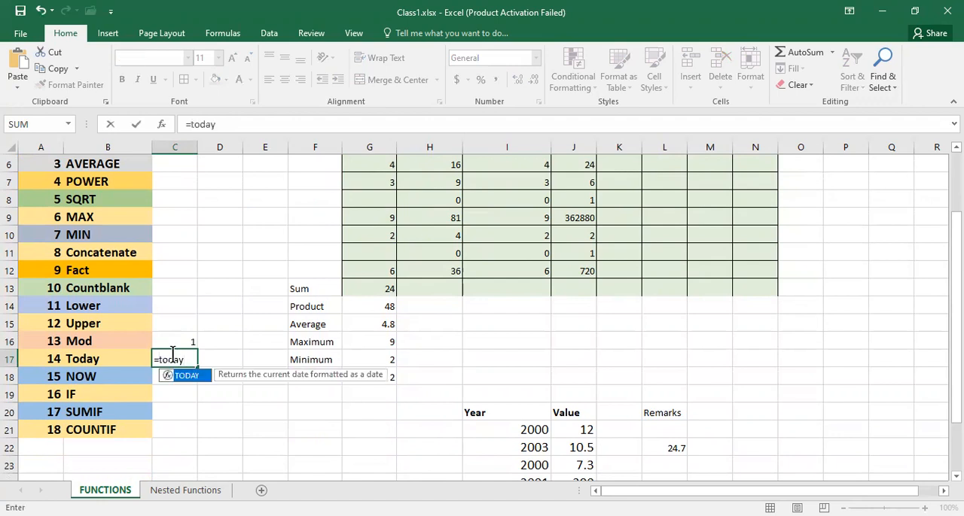
text(())
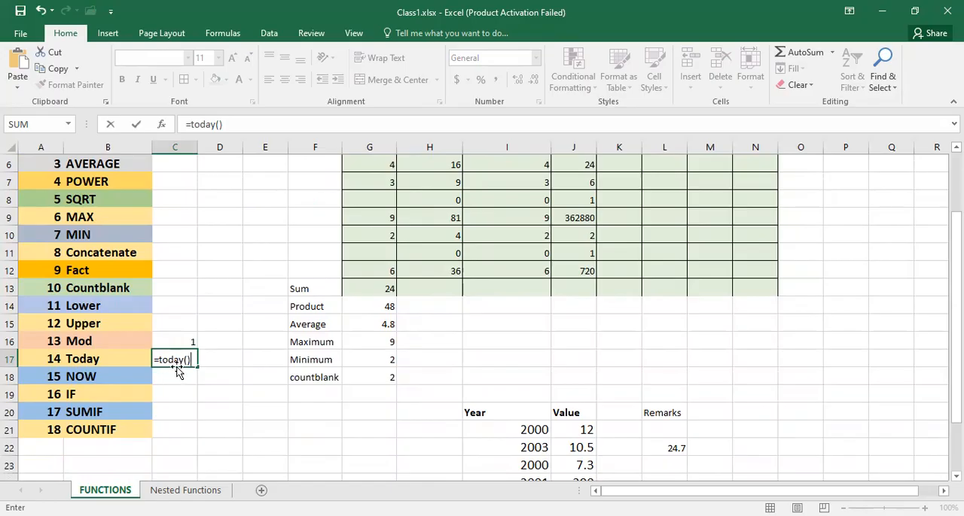
key(Return)
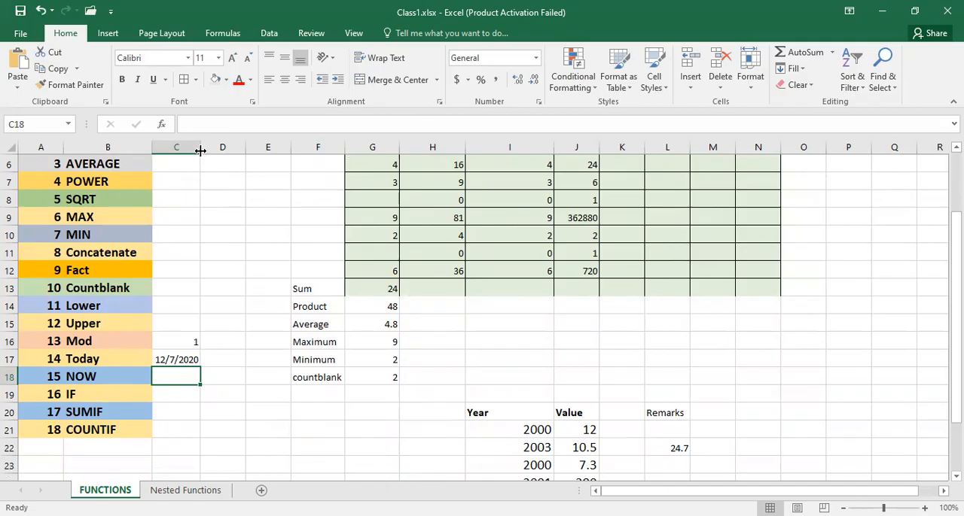
- Widen column C and enter =NOW() in cell C18 beside the NOW entry to insert the current date and time
drag(200, 151, 242, 151)
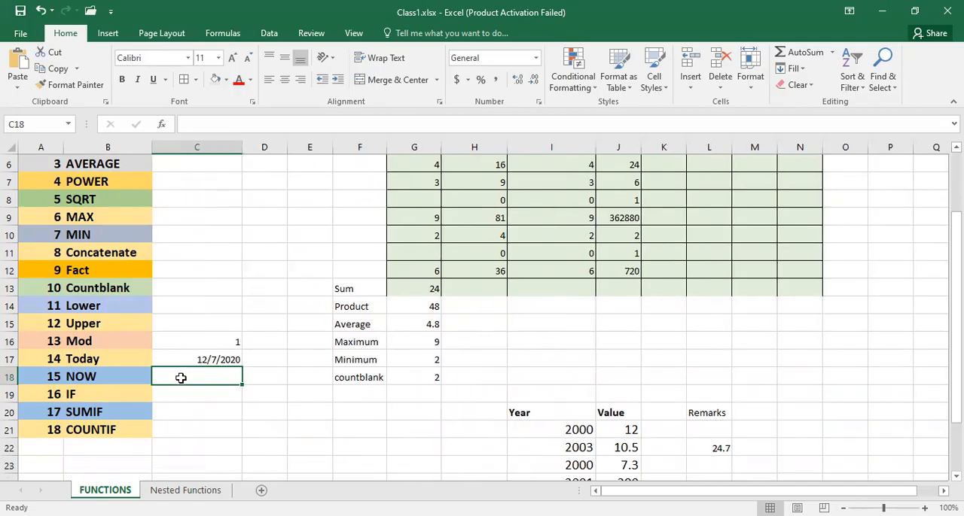
text(=)
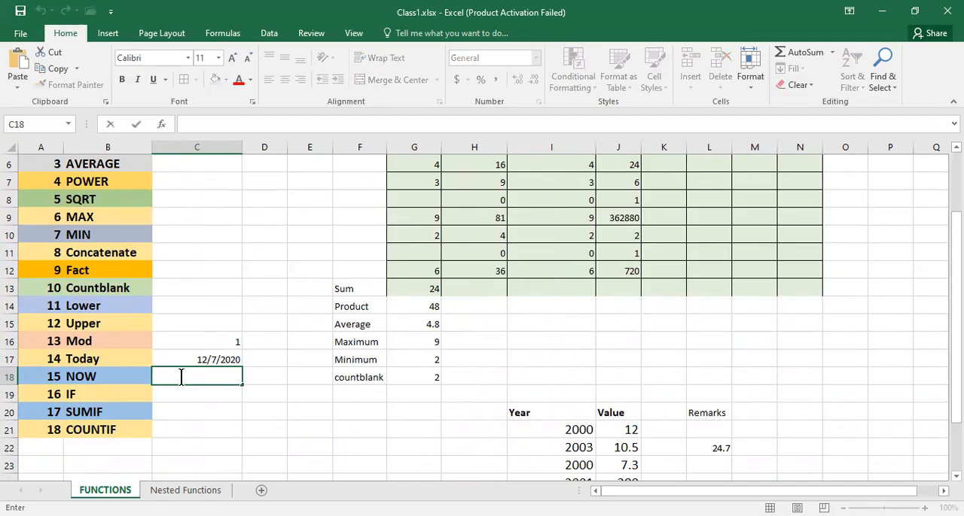
text(n)
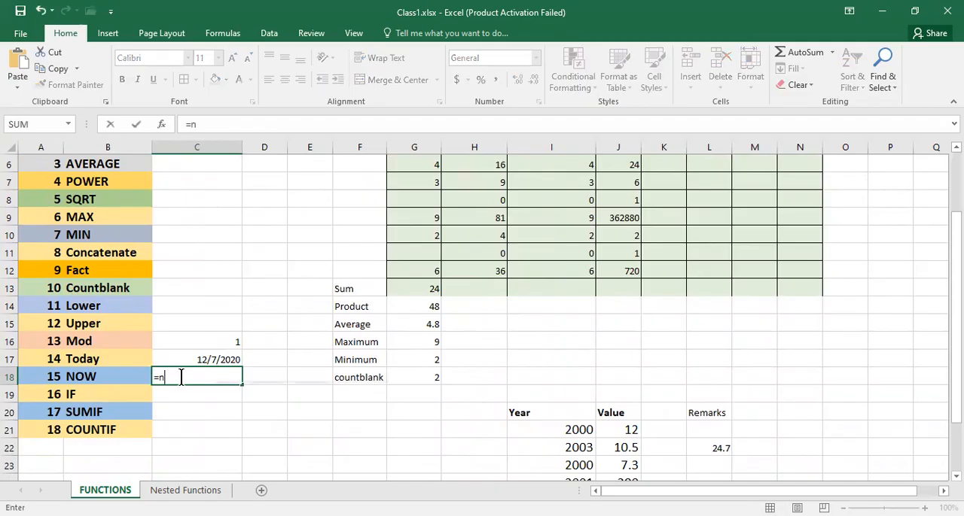
text(ow)
double_click(181, 395)
text())
key(Return)
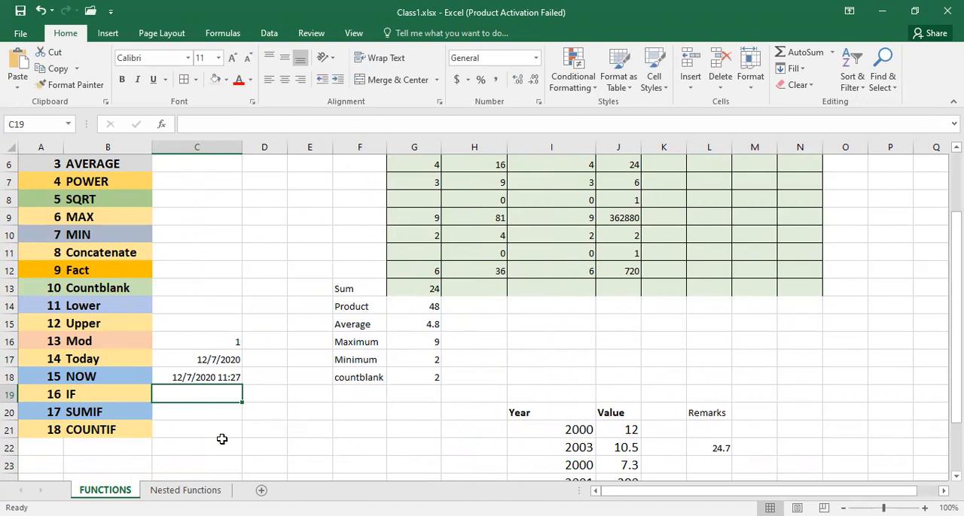
- Make the Status heading in K5 bold and widen column K
scroll(222, 439, up, 2)
scroll(251, 379, down, 1)
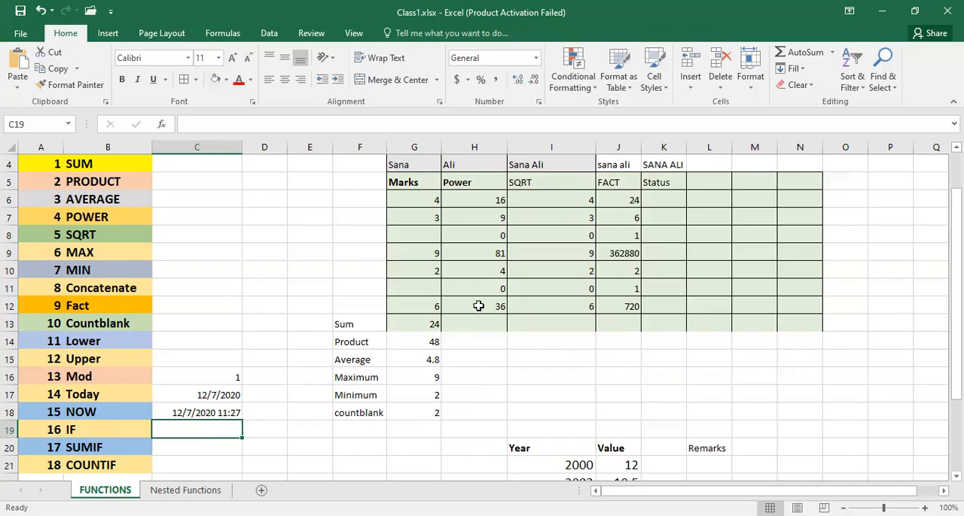
click(656, 184)
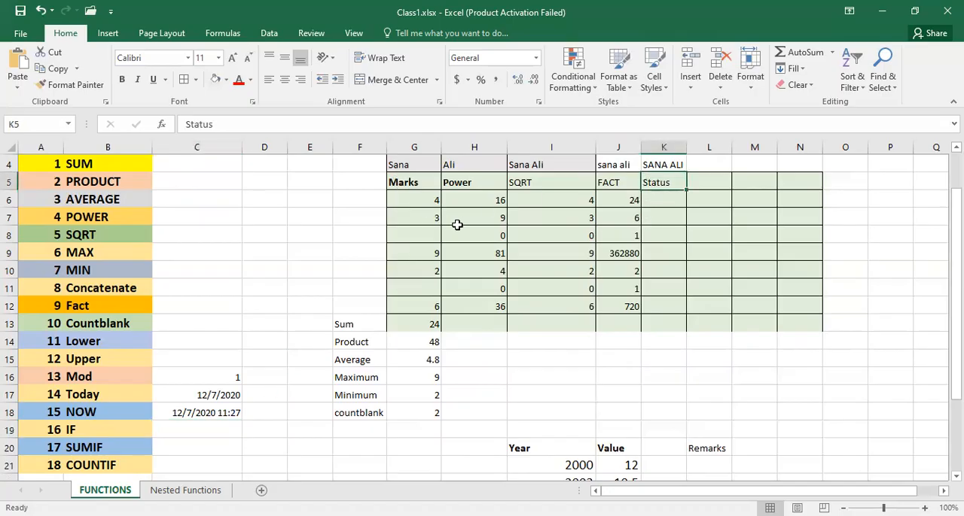
key(ctrl+b)
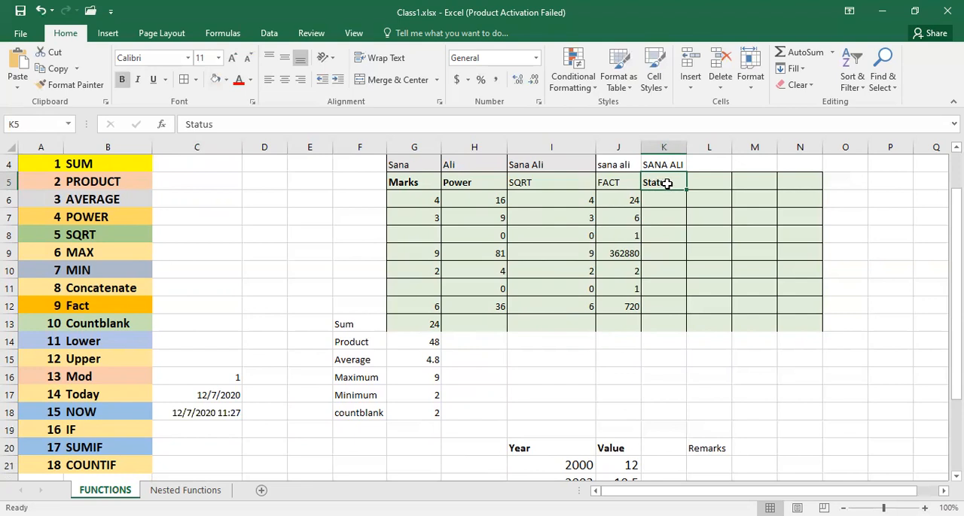
key(Return)
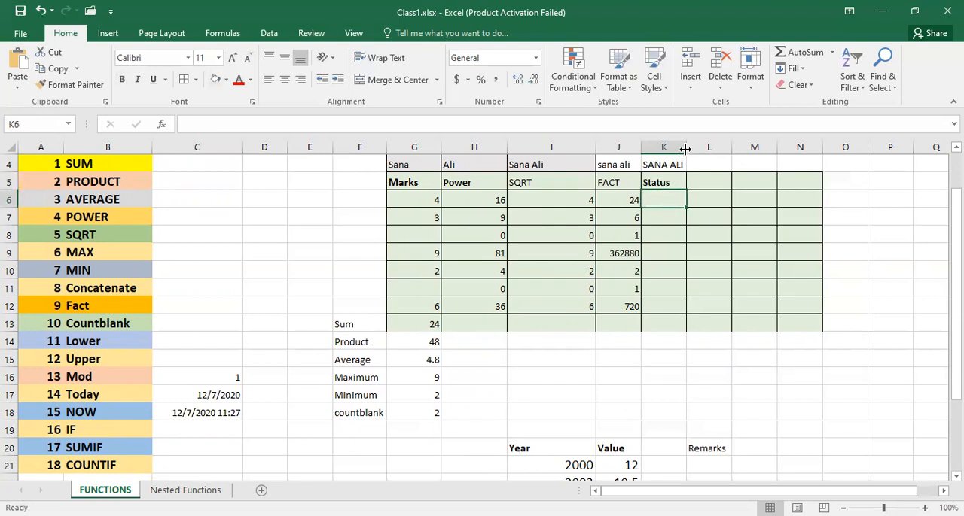
double_click(685, 149)
- Begin an IF formula in cell K6 under Status with the logical test G6>=5
text(=)
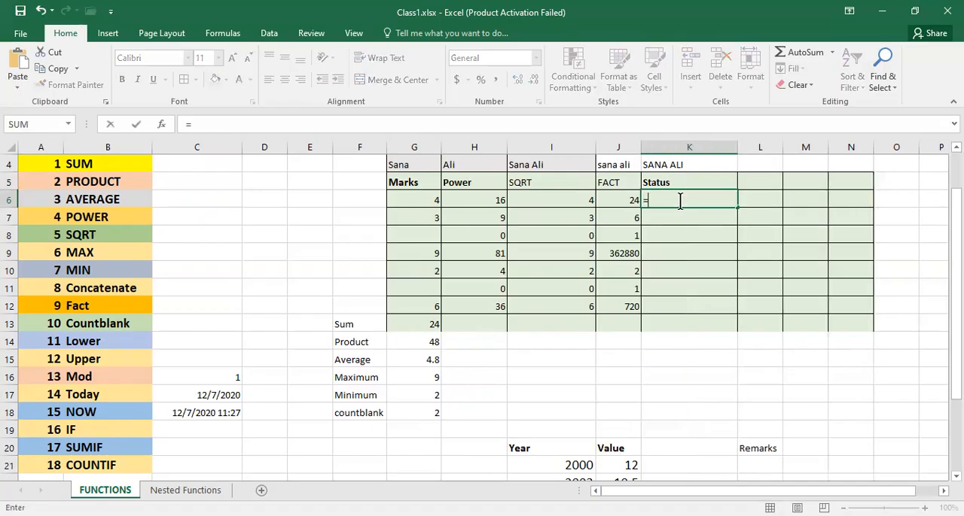
text(i)
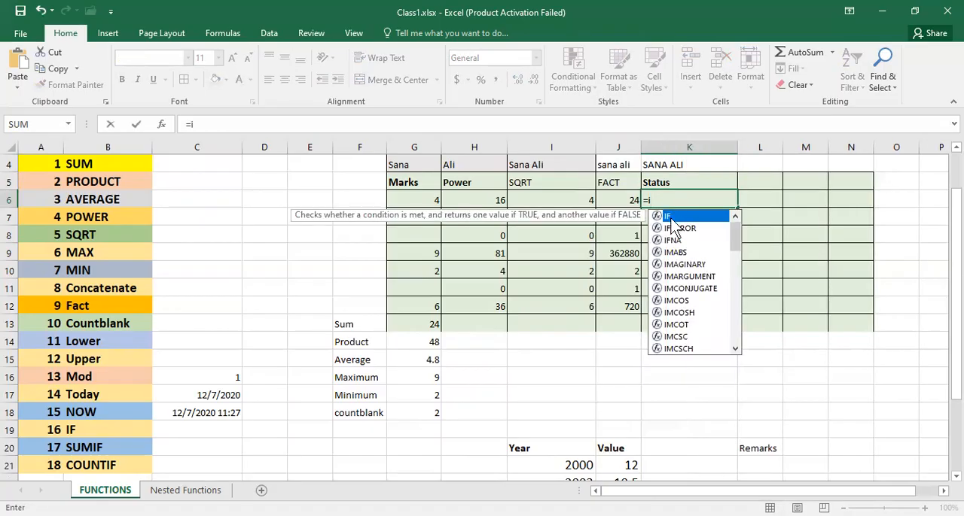
double_click(674, 218)
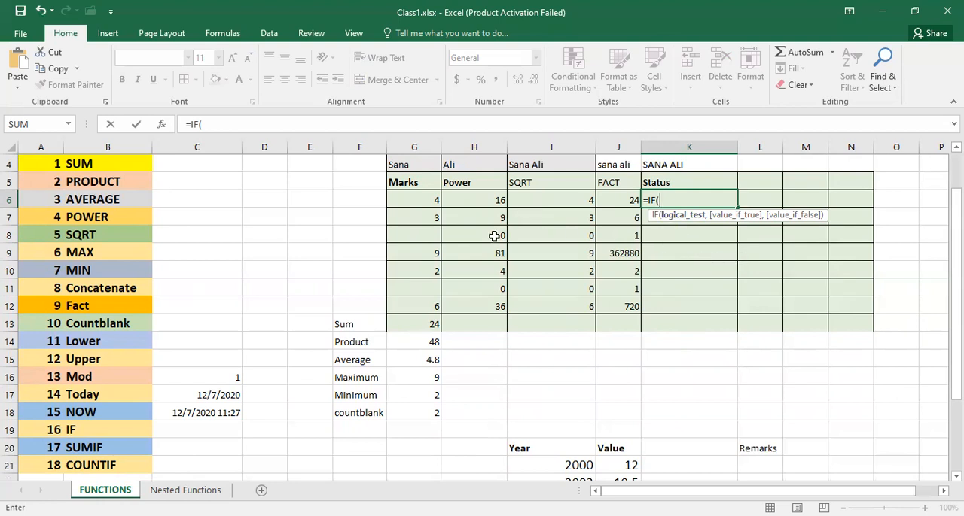
click(413, 201)
text(>=)
text(5)
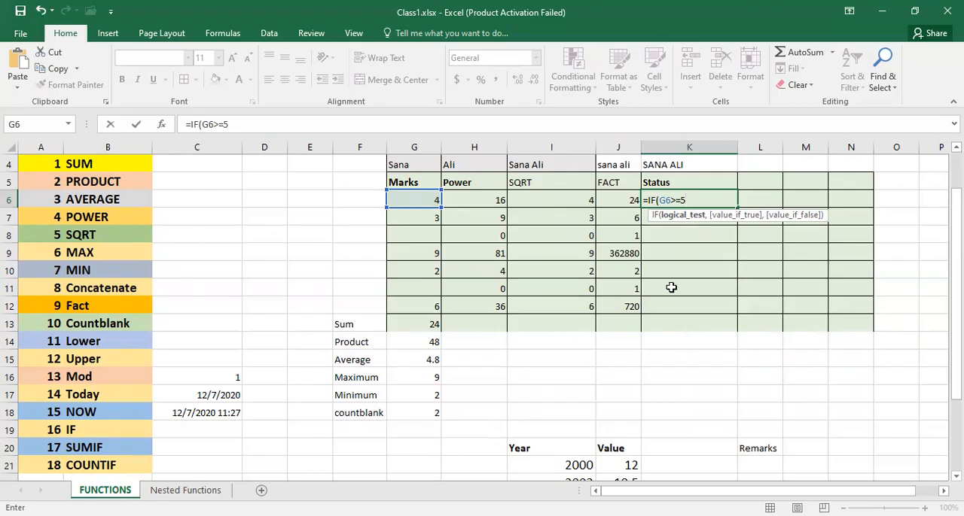
text(,)
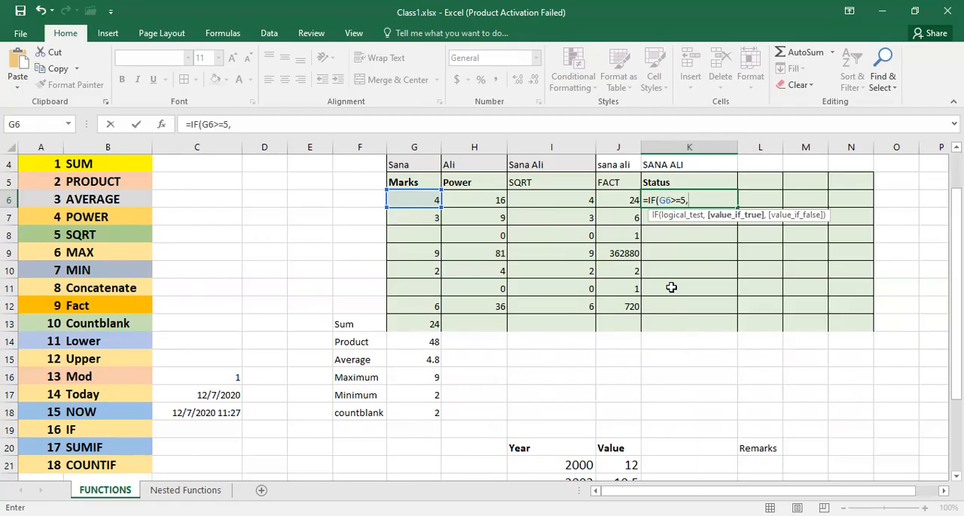
- Try to supply "pass" as the value-if-true of the IF formula in K6
text("")
key(Left)
text(pass)
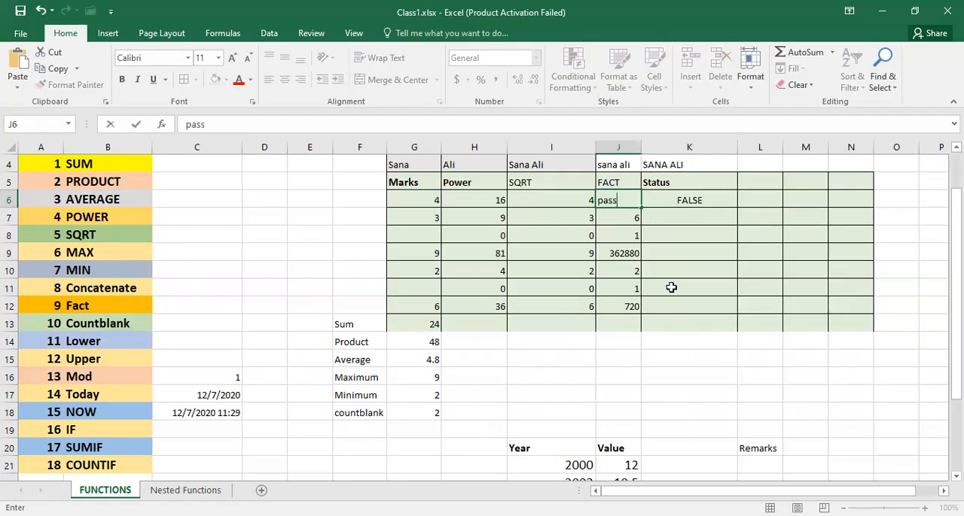
key(ctrl+z)
click(666, 196)
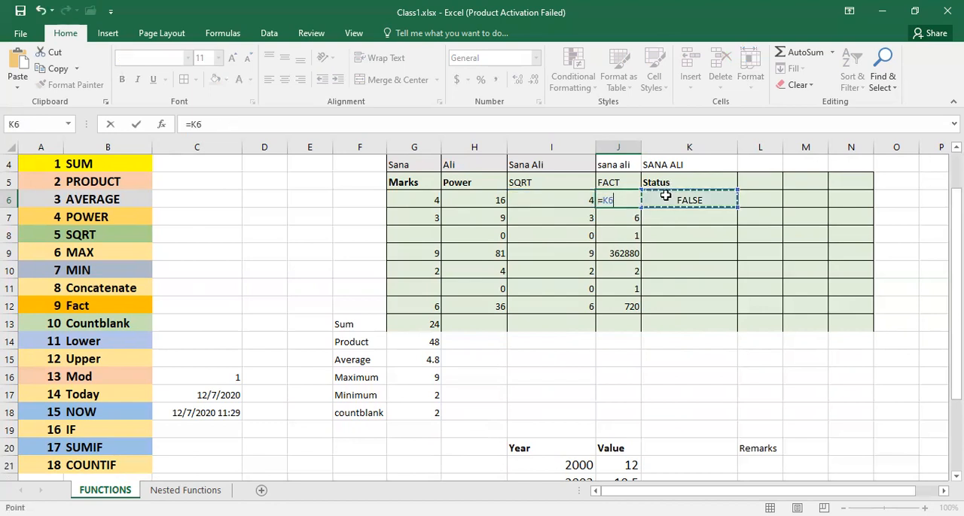
click(665, 213)
key(Escape)
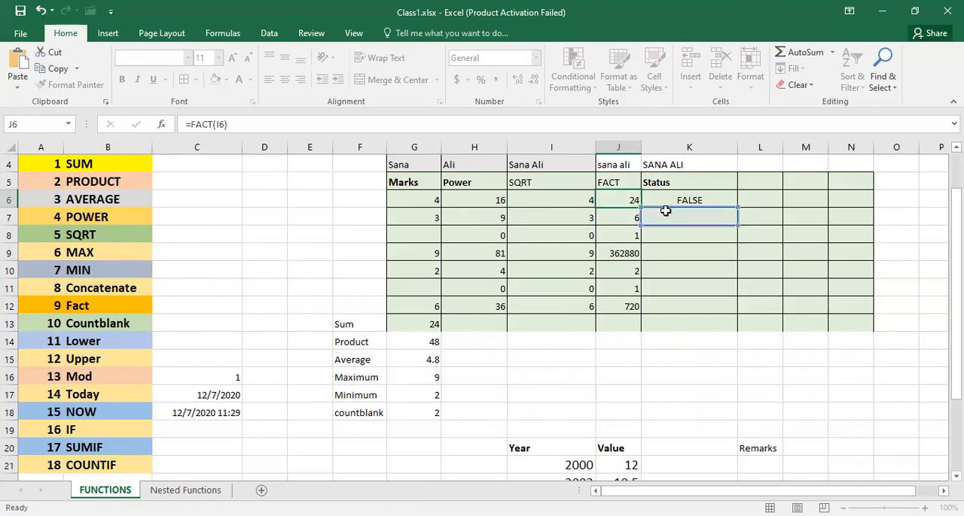
- Reopen the IF formula in K6 and replace its empty value-if-true text with "PASS"
click(672, 201)
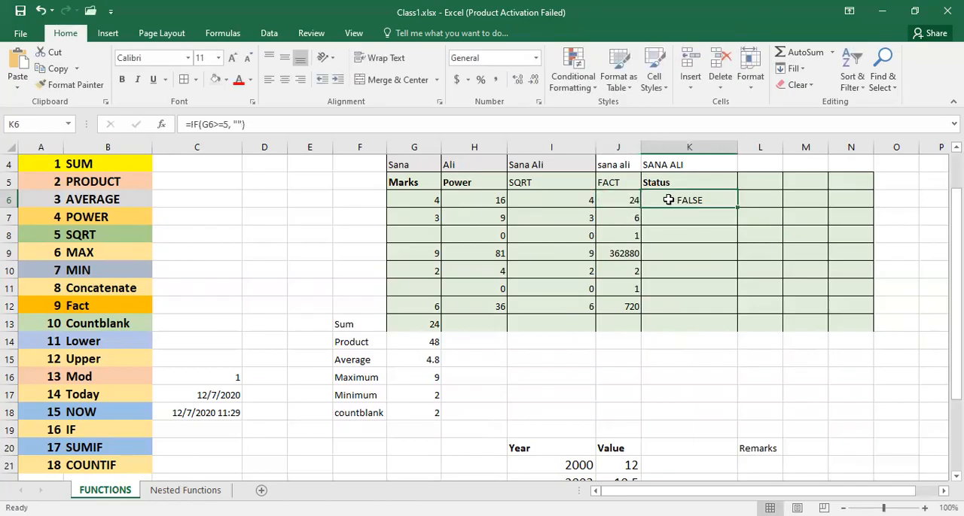
double_click(682, 198)
click(692, 199)
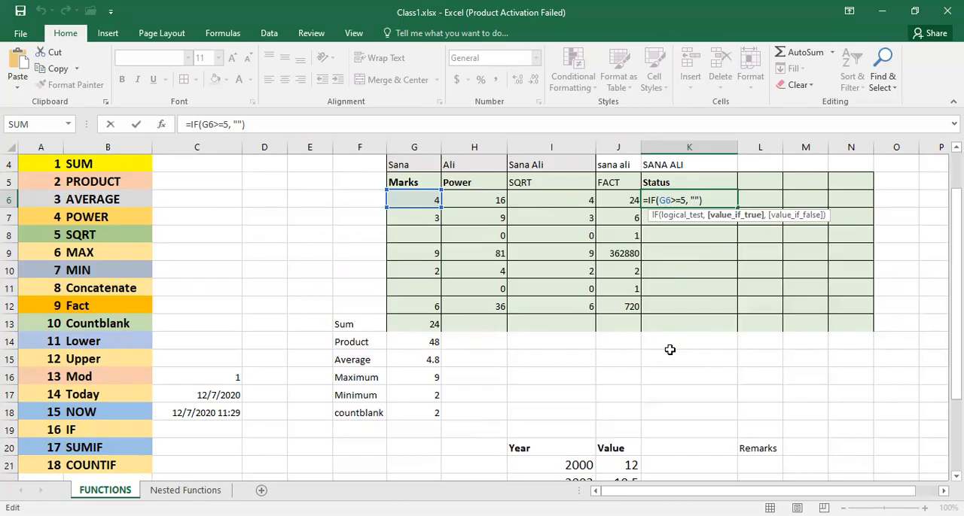
key(BackSpace)
key(BackSpace)
text("")
key(BackSpace)
key(BackSpace)
text("PASS",")
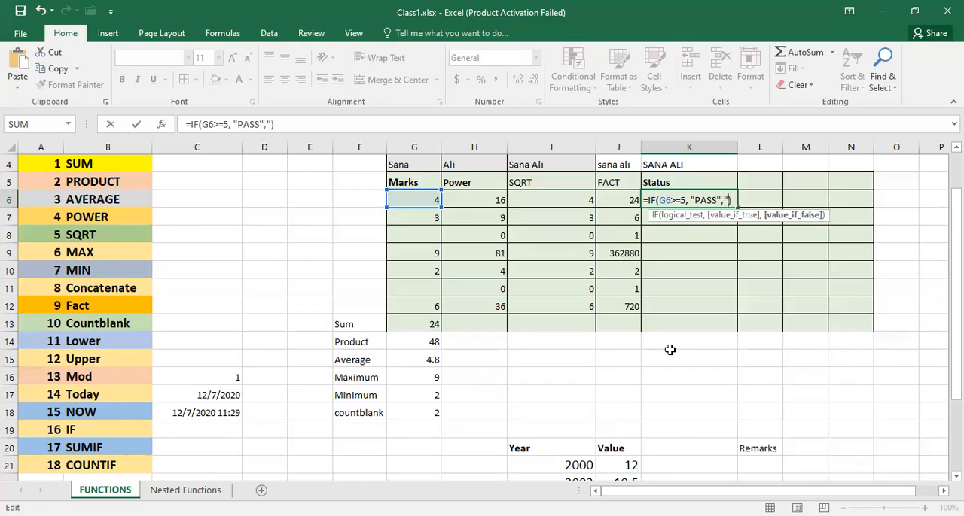
text(FAIL")
- Complete the K6 IF formula with "FAIL" as the value if false and commit it
key(Return)
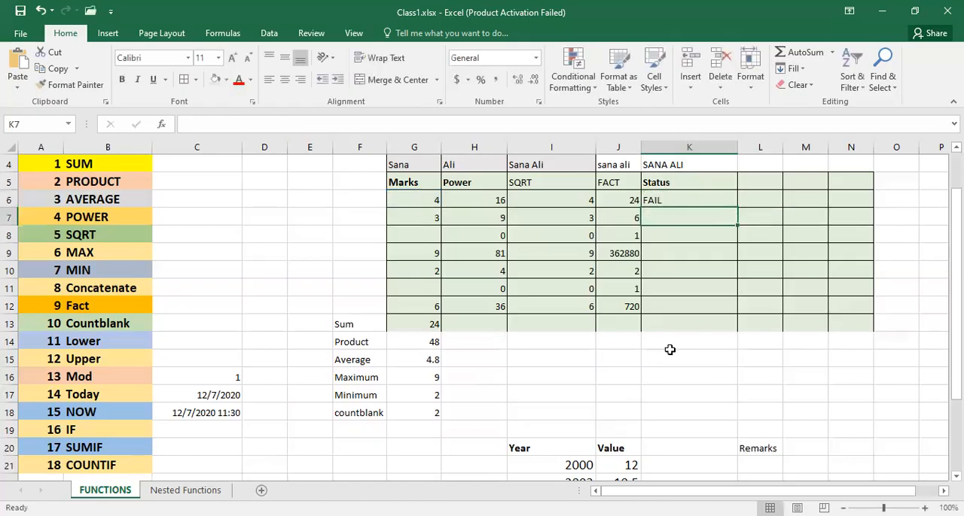
- Fill the Status formula from K6 down to K12 and check the marks in G9 and G12
click(666, 199)
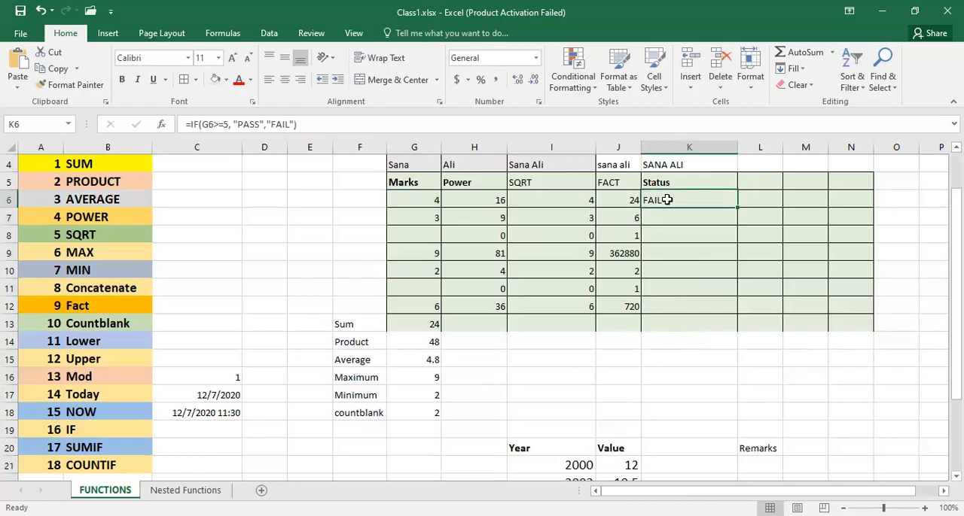
drag(737, 207, 738, 307)
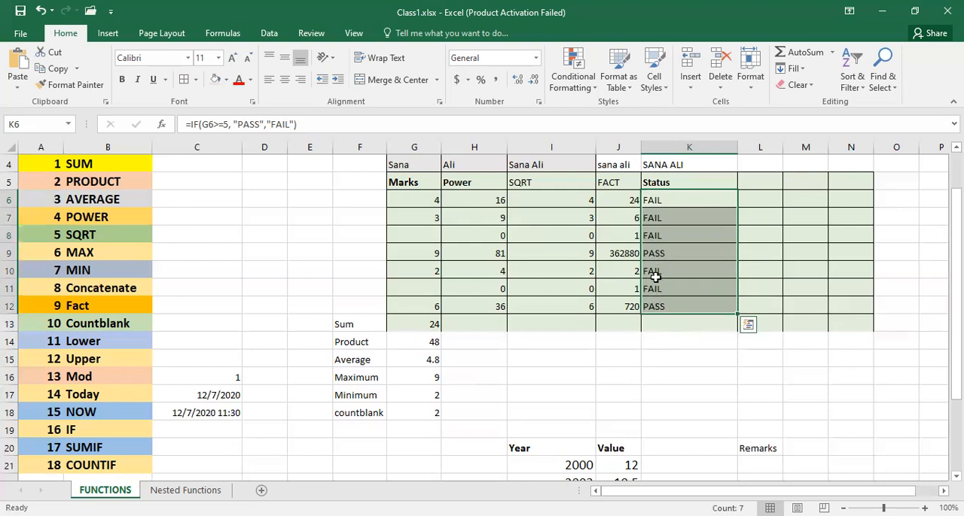
click(422, 254)
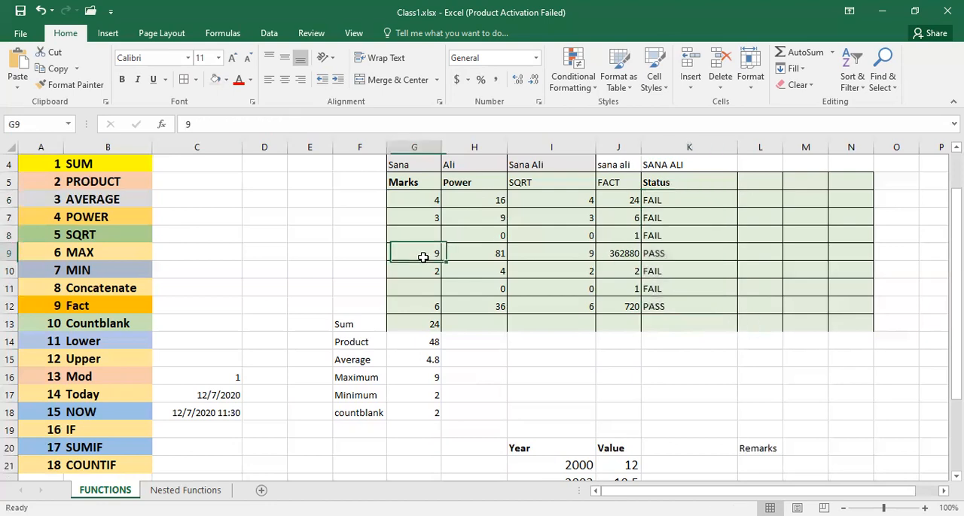
click(424, 309)
- Set the mark in G6 to 5 and review the IF formula behind its Status in K6
click(422, 199)
text(5)
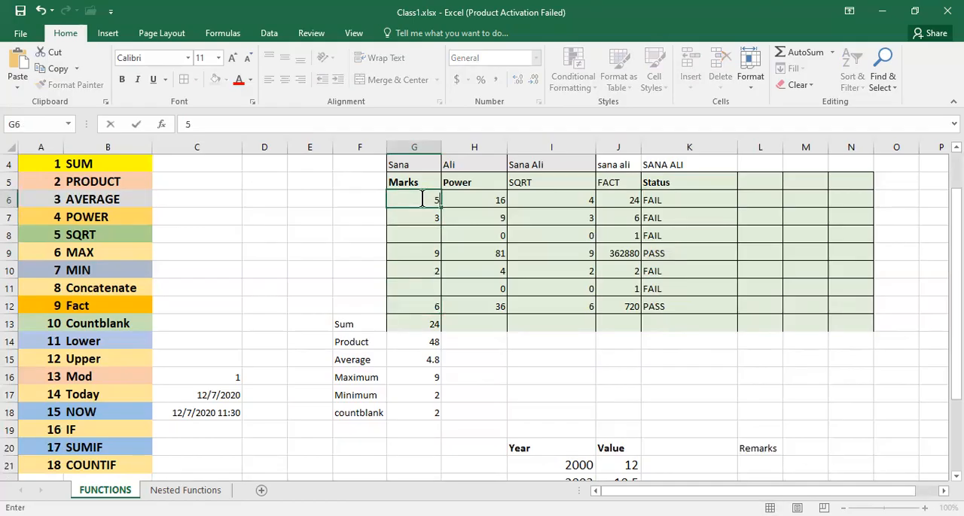
key(Return)
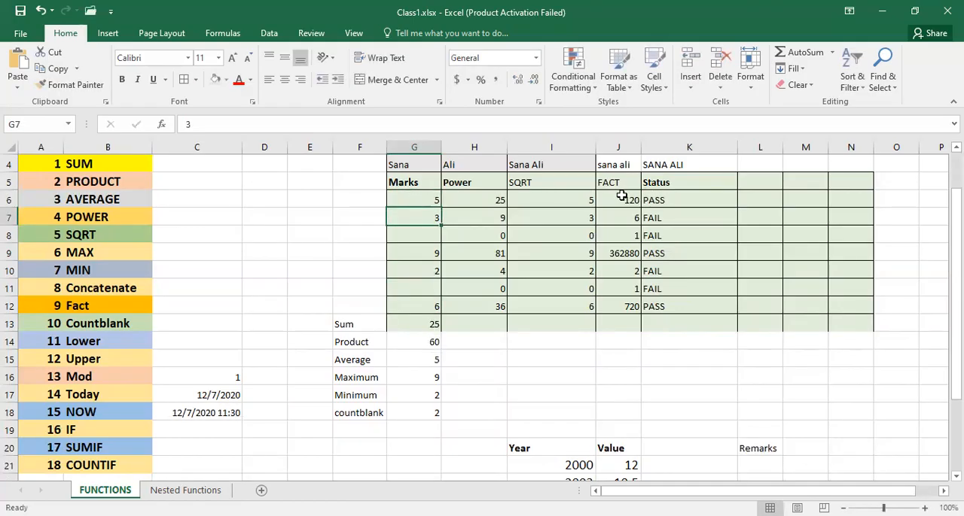
click(670, 204)
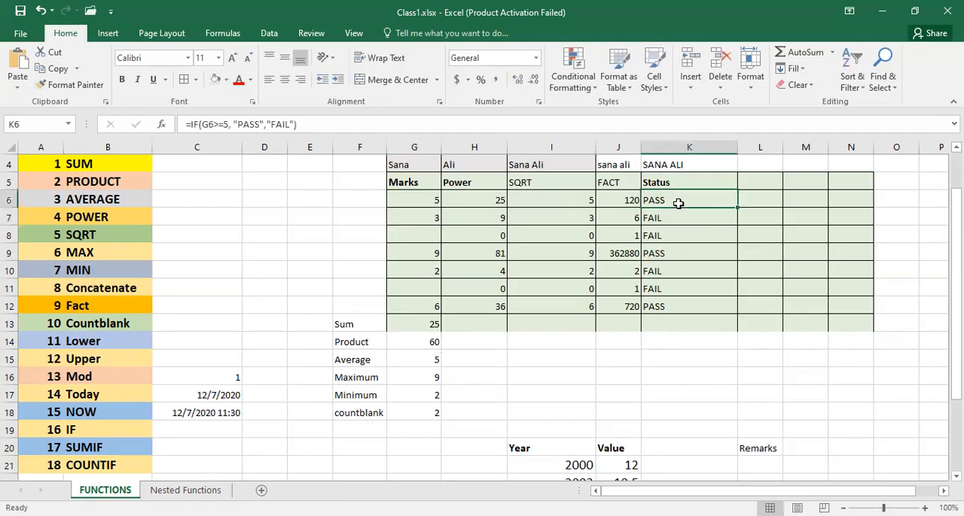
drag(187, 124, 265, 126)
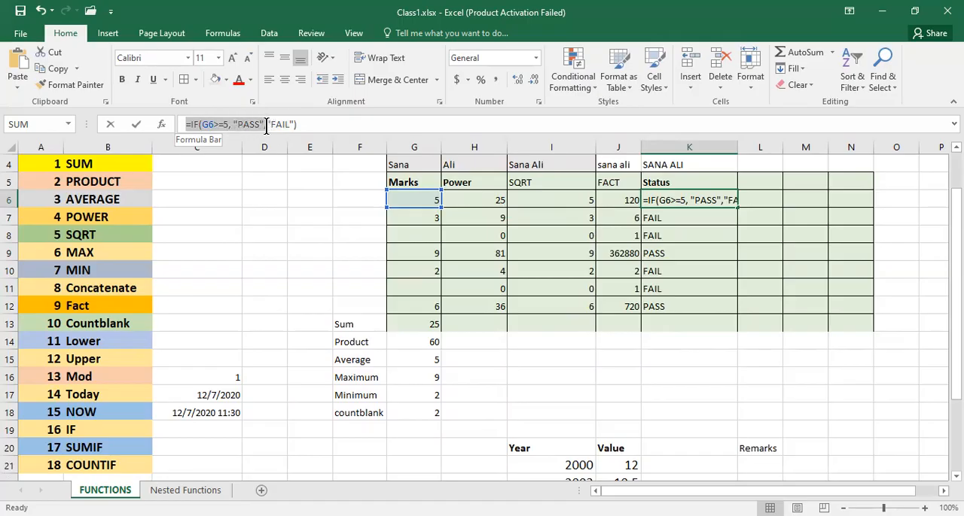
drag(266, 126, 304, 125)
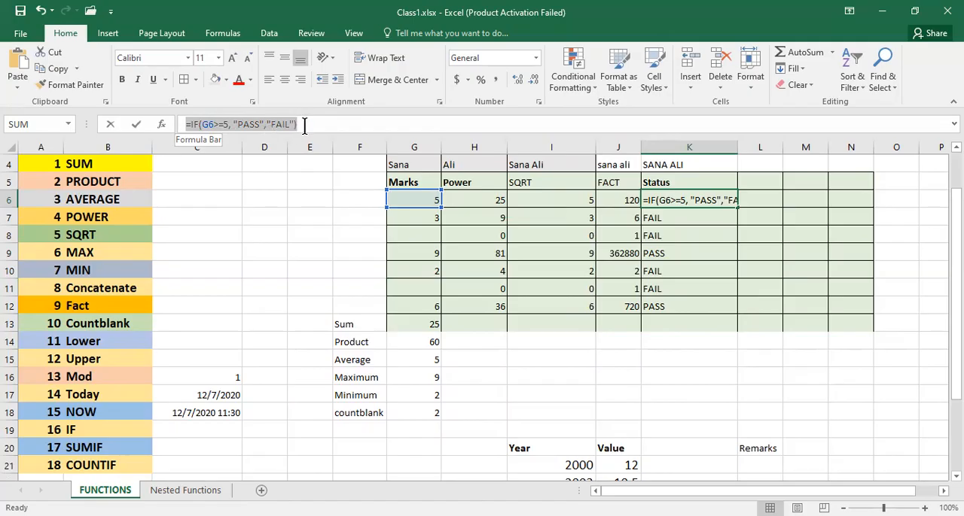
drag(304, 125, 303, 126)
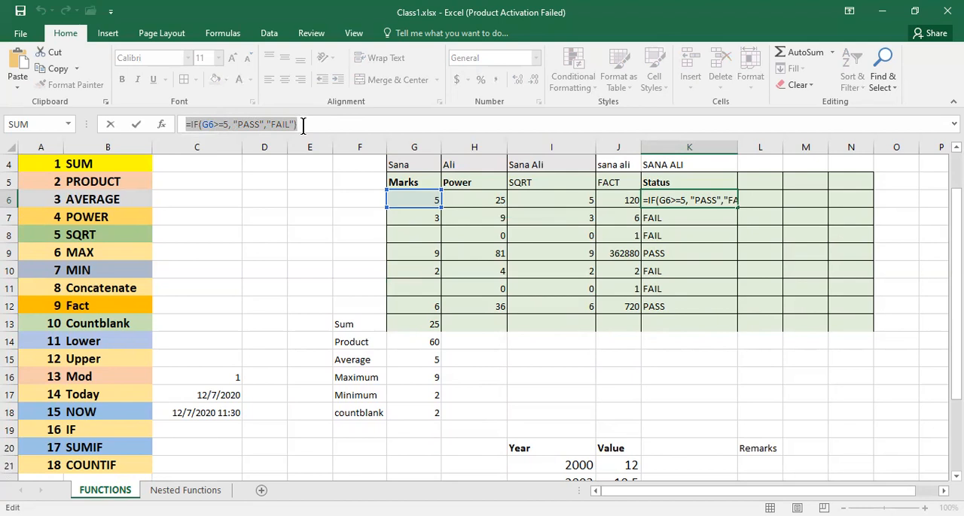
click(303, 125)
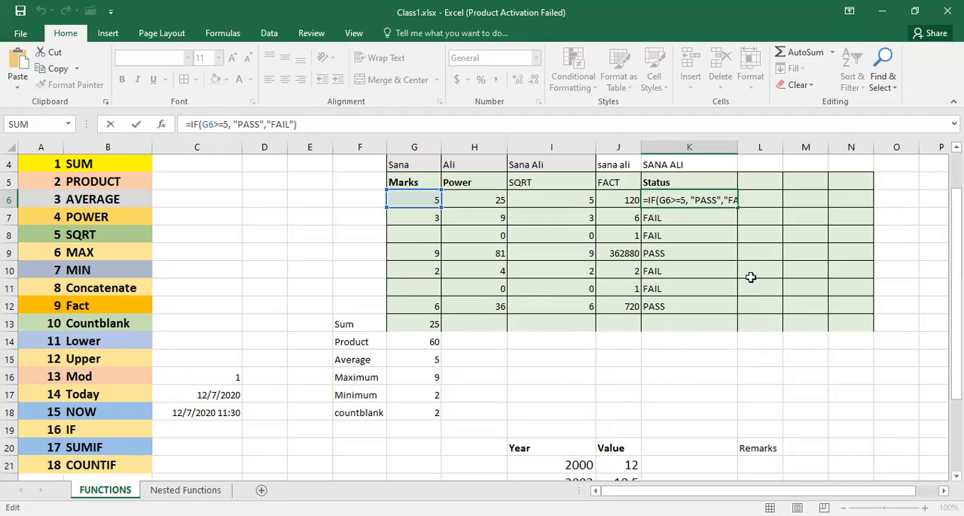
click(710, 281)
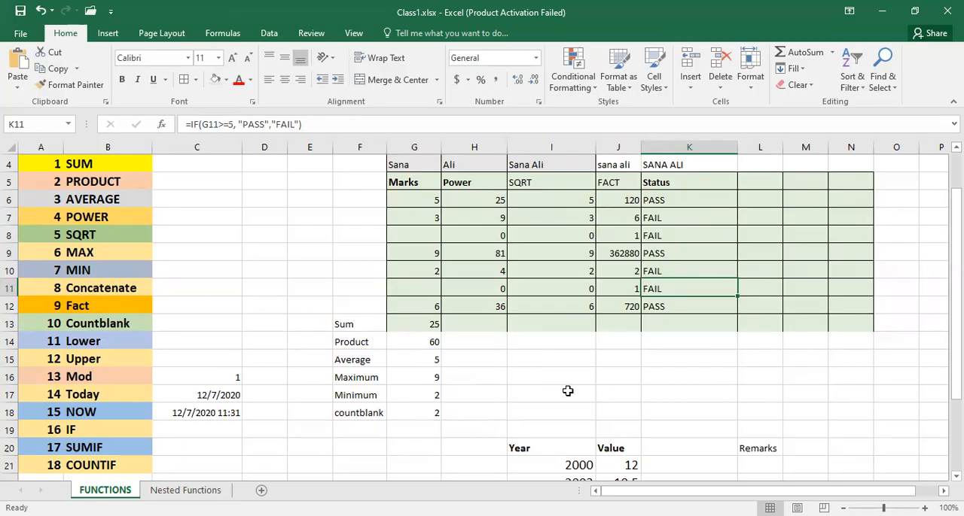
- Begin a SUMIF formula in L23 under Remarks with the Year cells I21:I25 as the range
scroll(634, 372, down, 2)
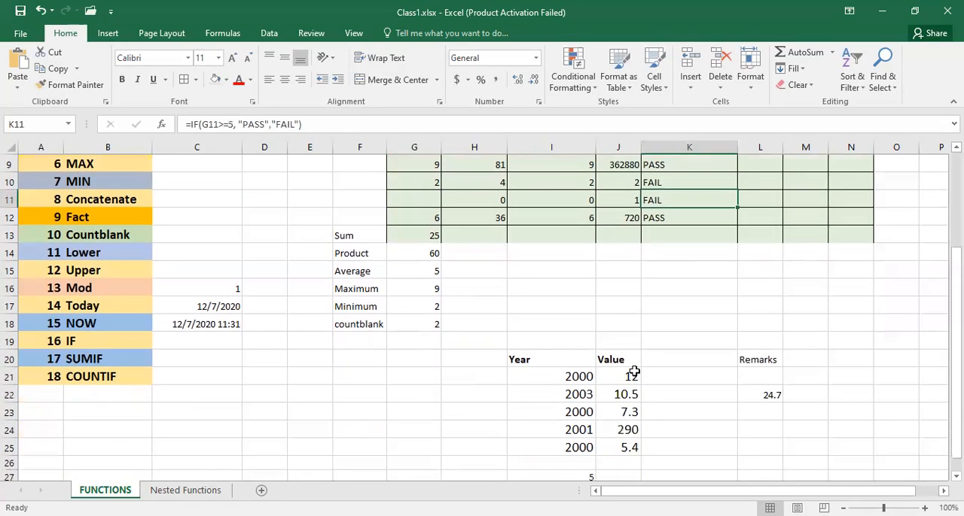
scroll(634, 372, down, 1)
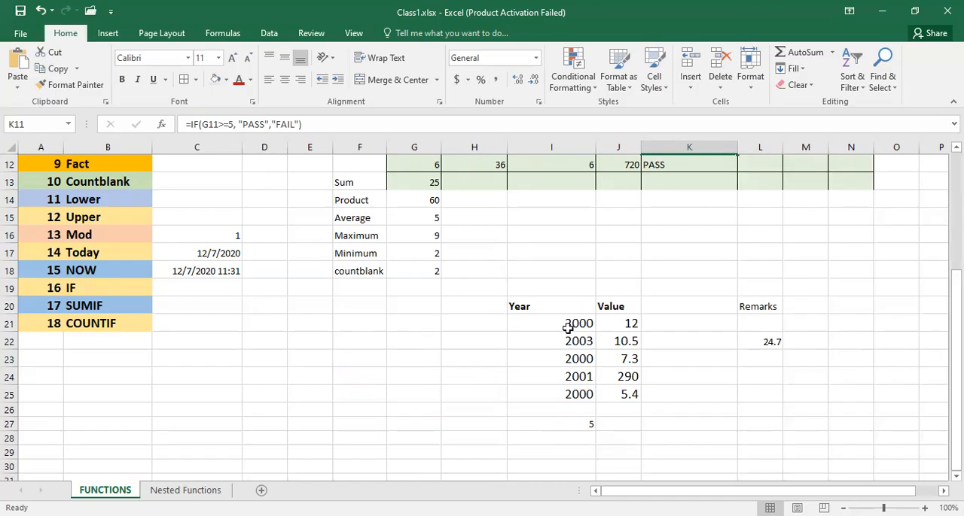
click(760, 339)
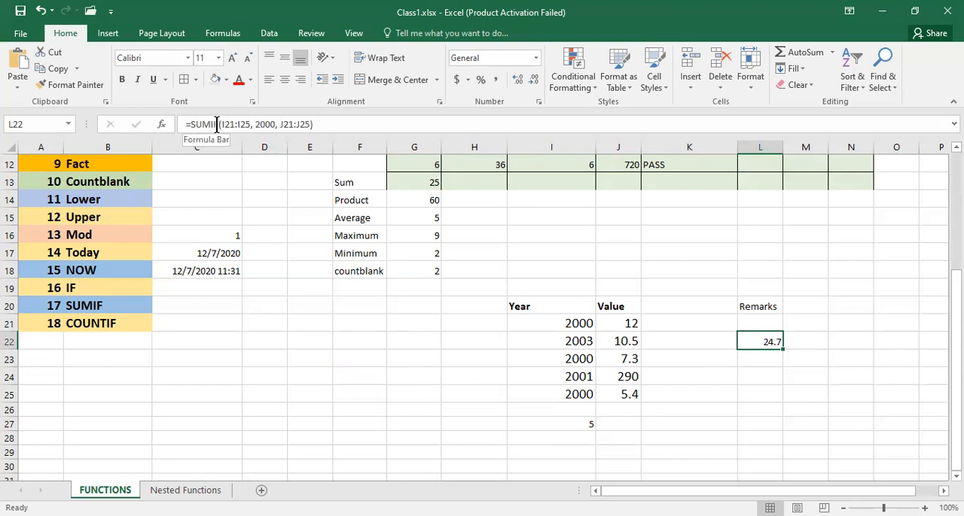
click(745, 358)
text(=)
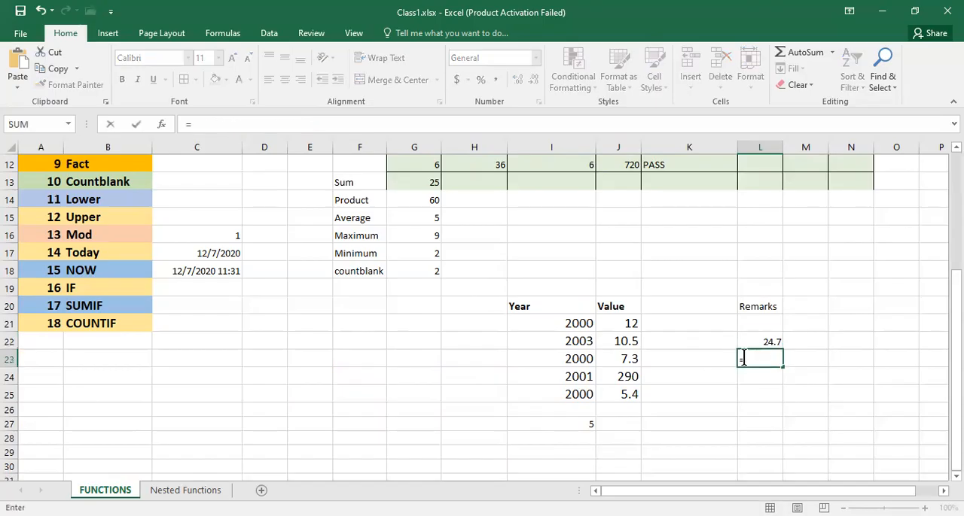
text(SUMIF)
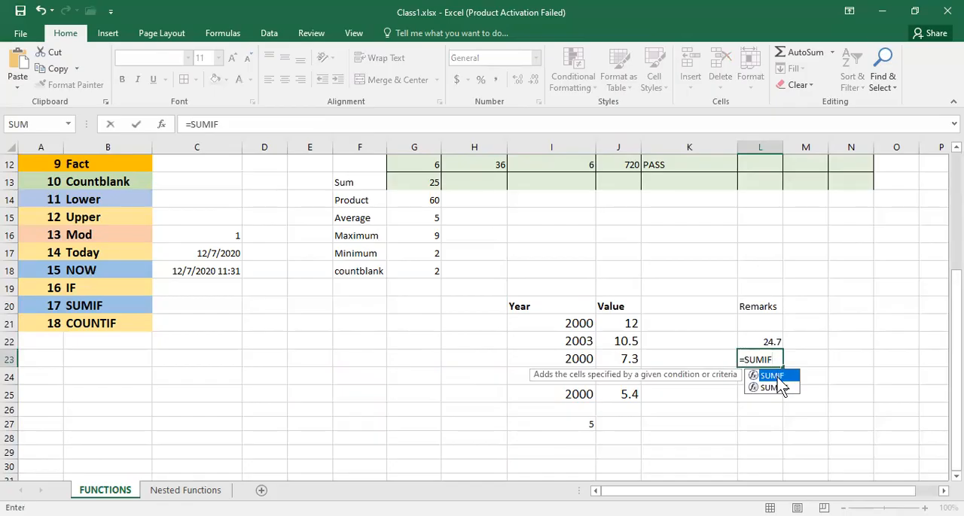
double_click(777, 376)
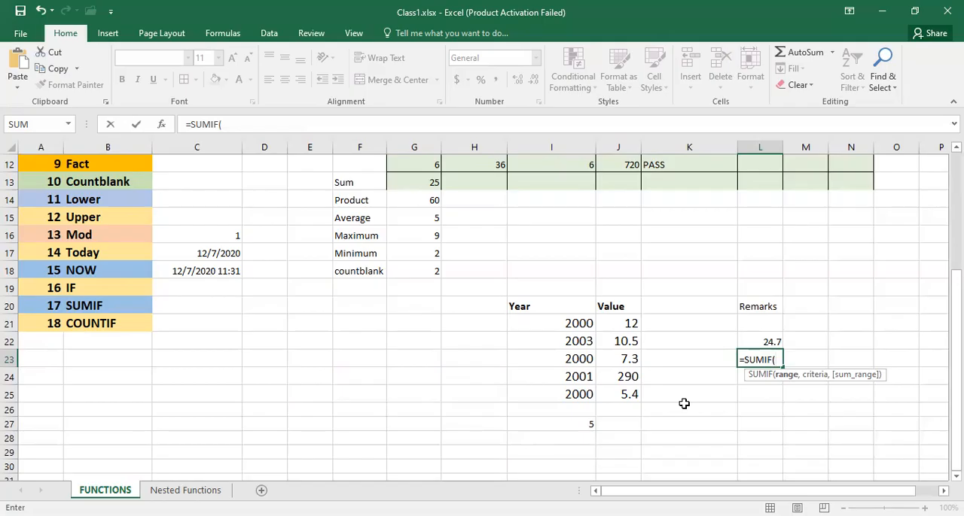
click(569, 324)
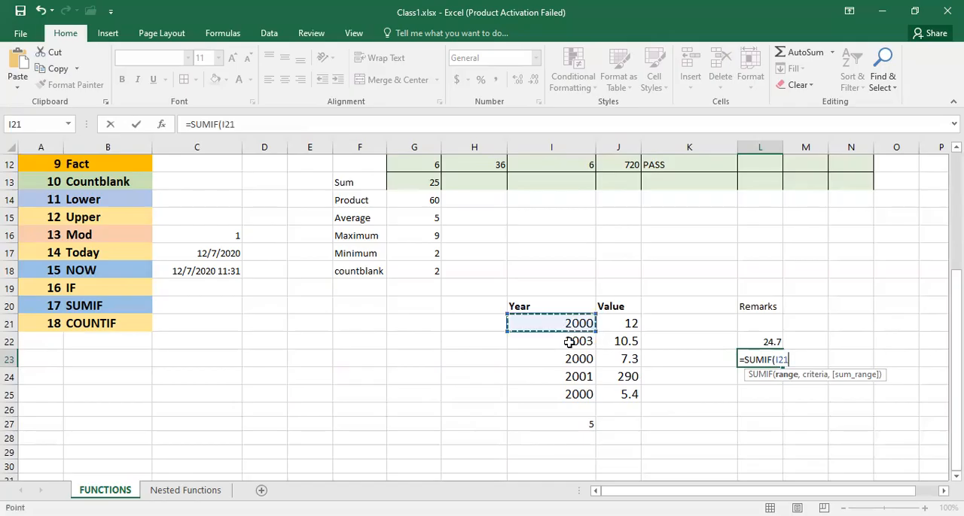
drag(570, 342, 568, 392)
text(>)
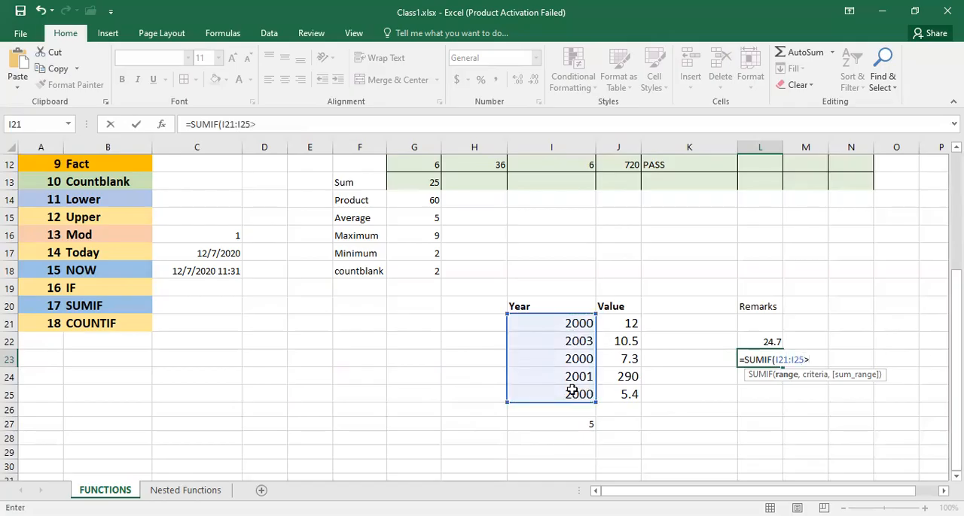
text(=2000,)
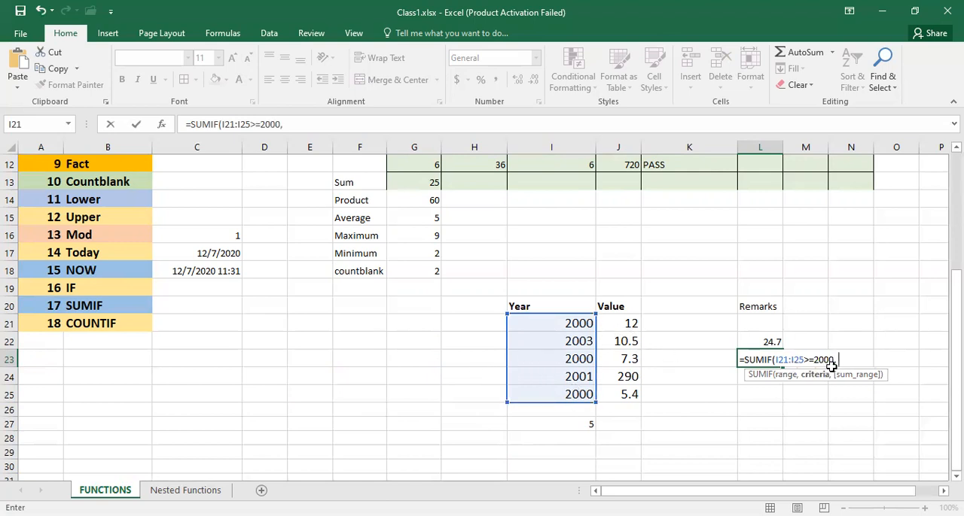
key(BackSpace)
key(BackSpace)
key(BackSpace)
key(BackSpace)
key(BackSpace)
key(BackSpace)
key(BackSpace)
key(BackSpace)
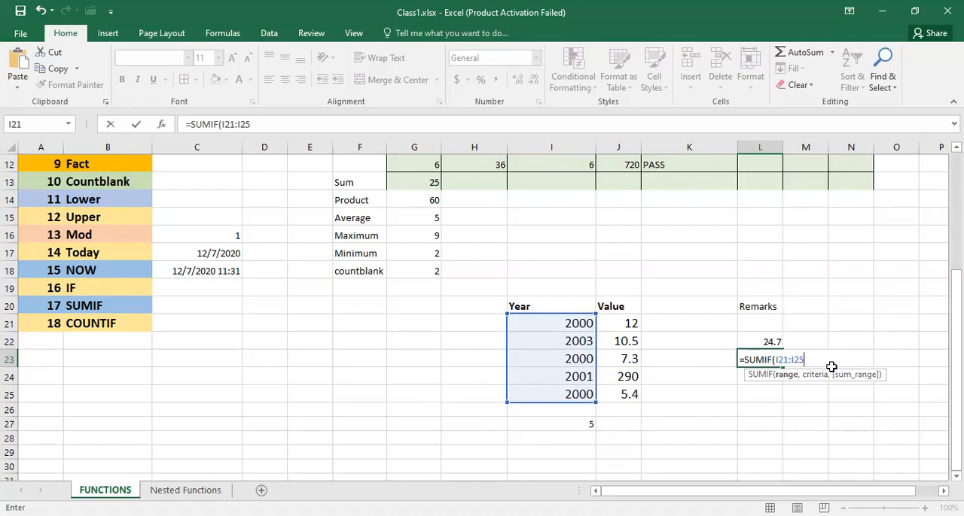
- Finish the SUMIF formula in L23 with the criteria 2000 and the Value cells J21:J25 as the sum range
text(,)
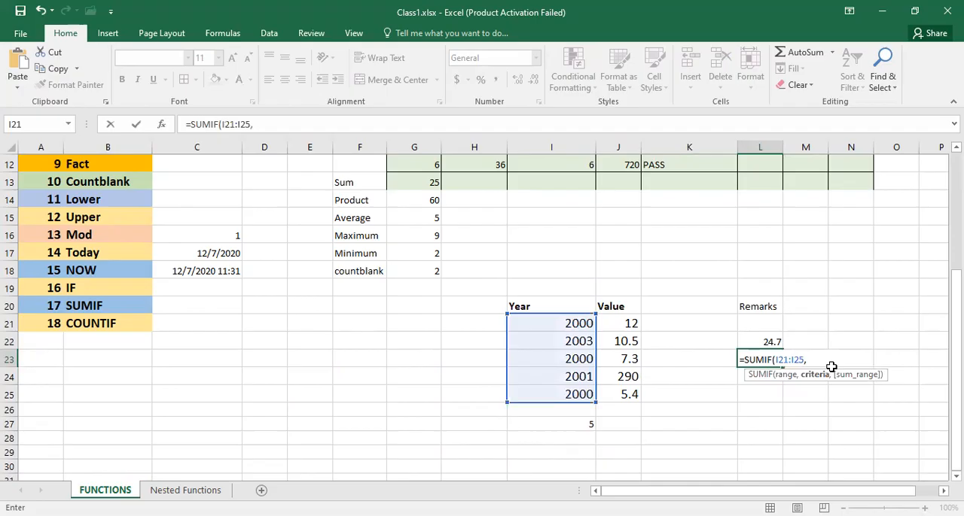
text( 2000)
text(,)
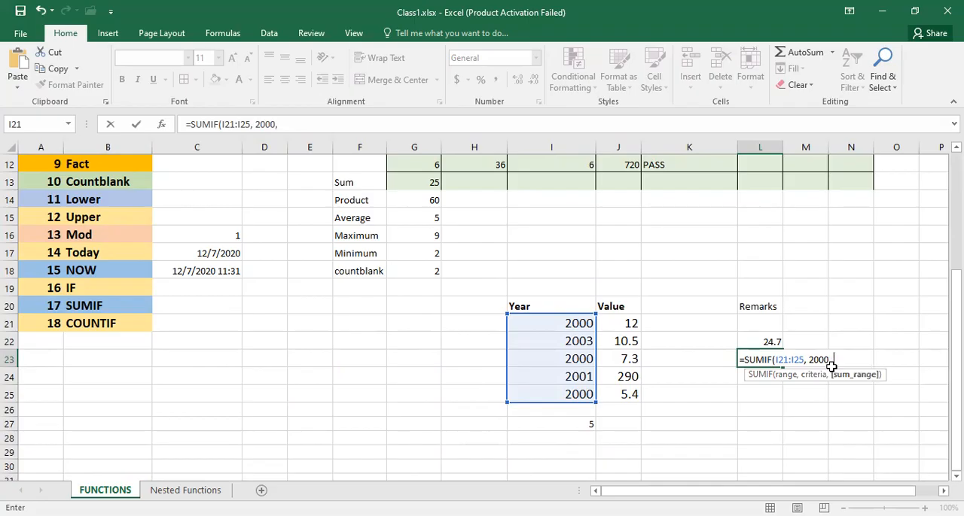
click(626, 325)
drag(627, 325, 632, 387)
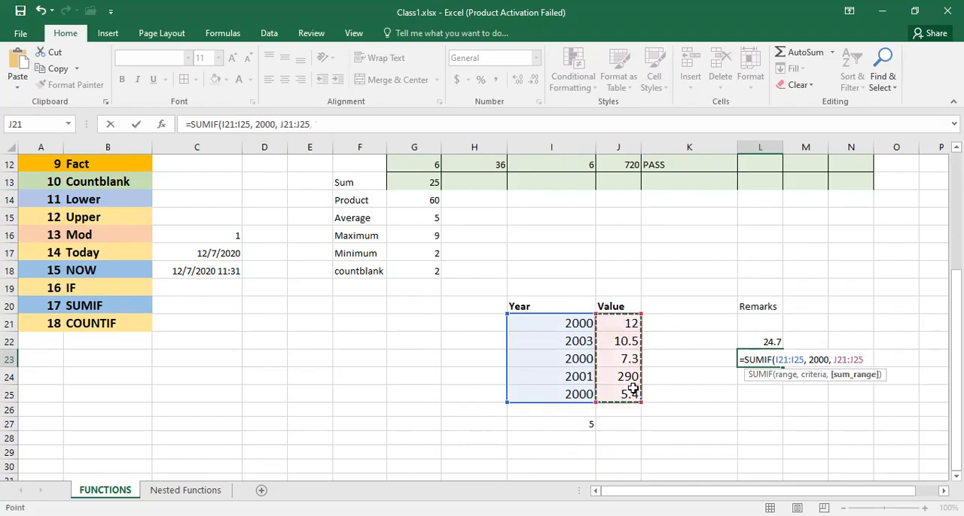
text())
key(Return)
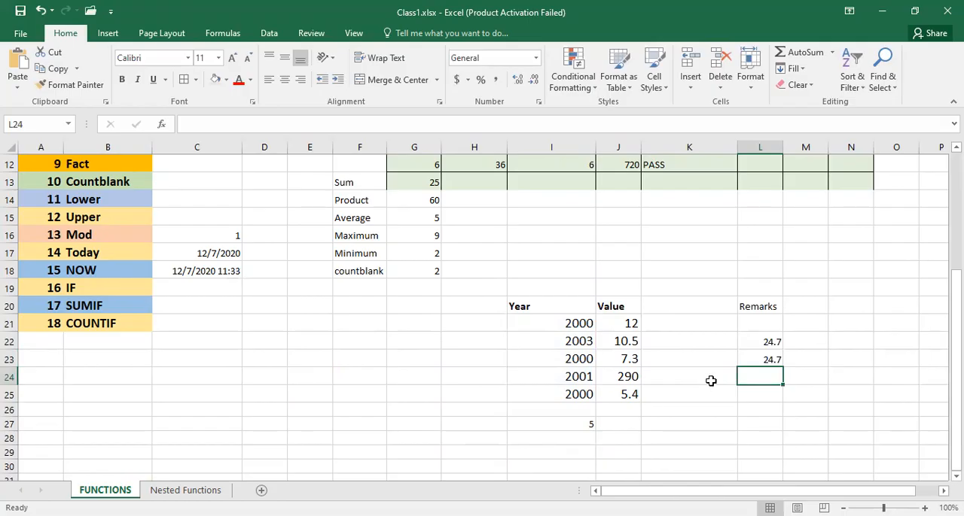
- Change the criteria of the SUMIF formula in L22 to ">=2000"
click(749, 341)
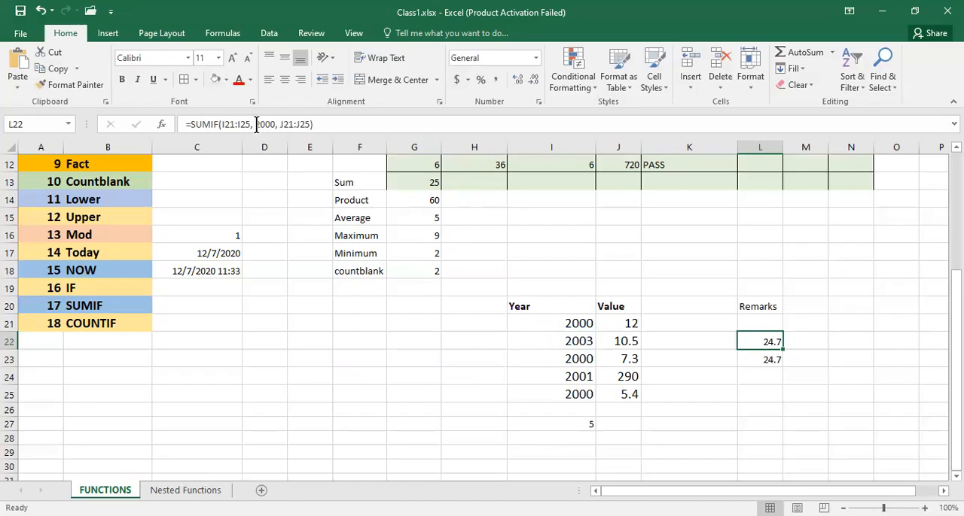
click(256, 124)
text(">)
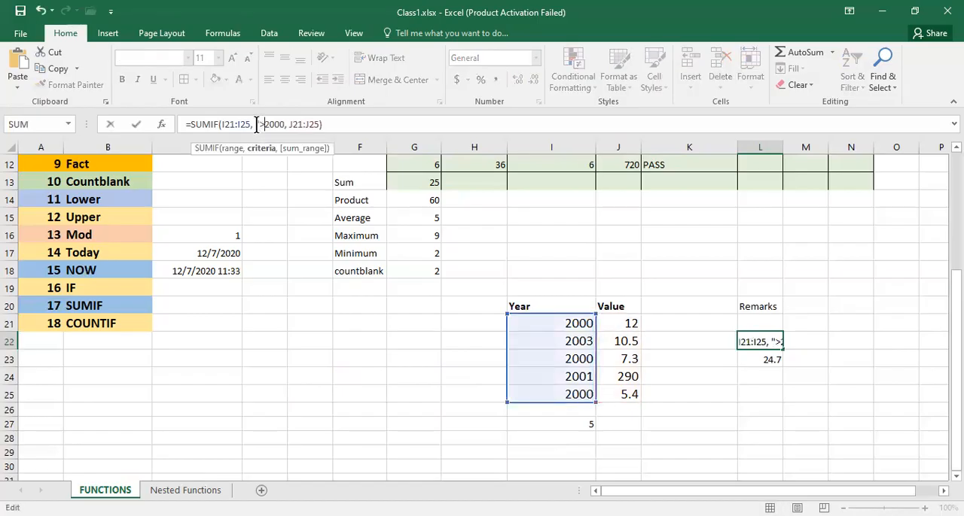
text(=)
key(Right)
key(Right)
key(Right)
key(Right)
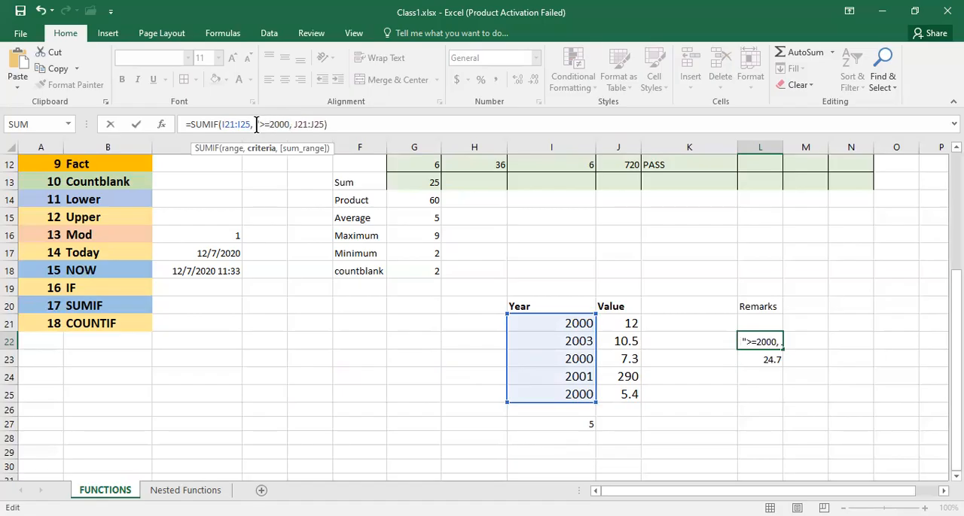
text(")
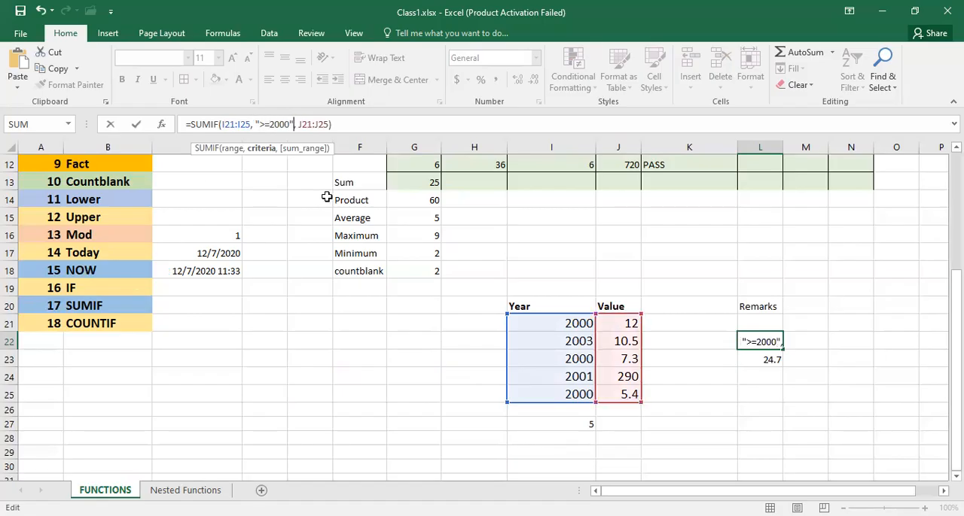
key(Return)
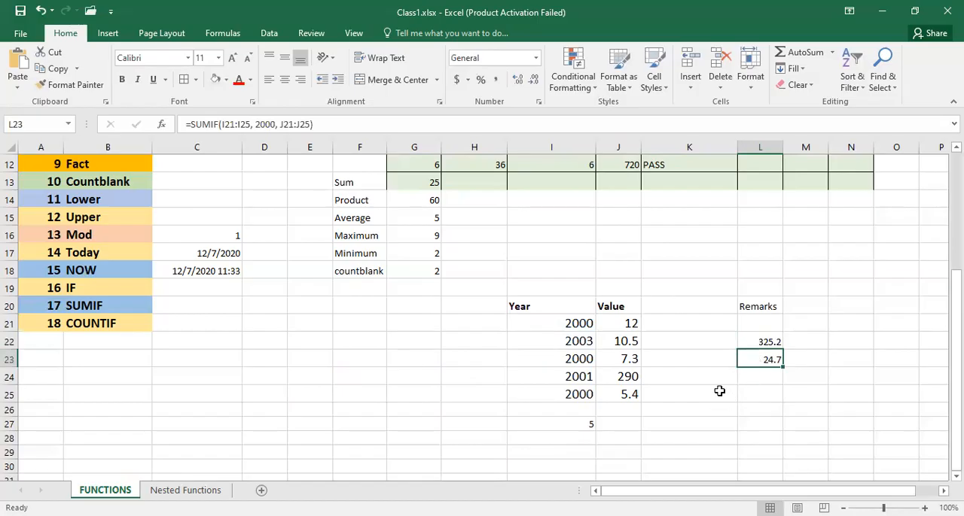
- Review the COUNTIF formula in I27, checking its range and criteria without changing it
click(571, 423)
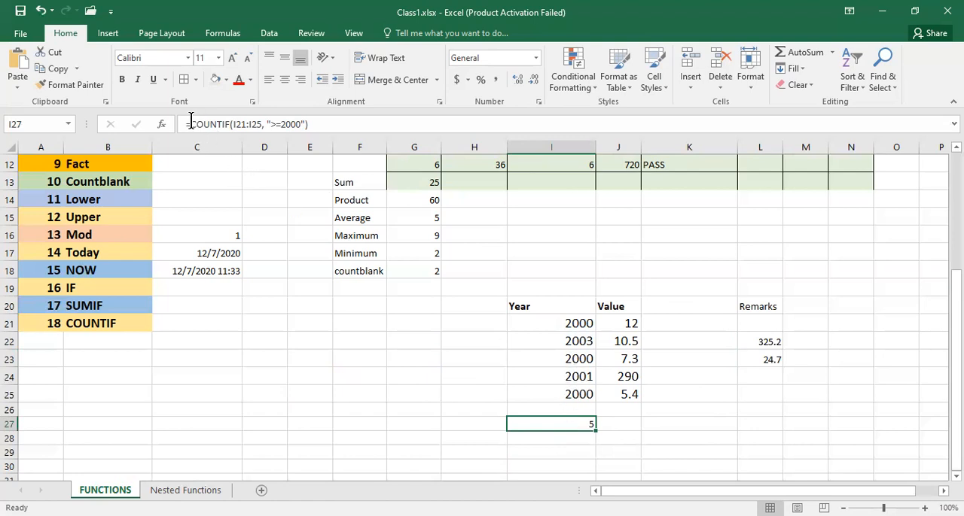
double_click(541, 424)
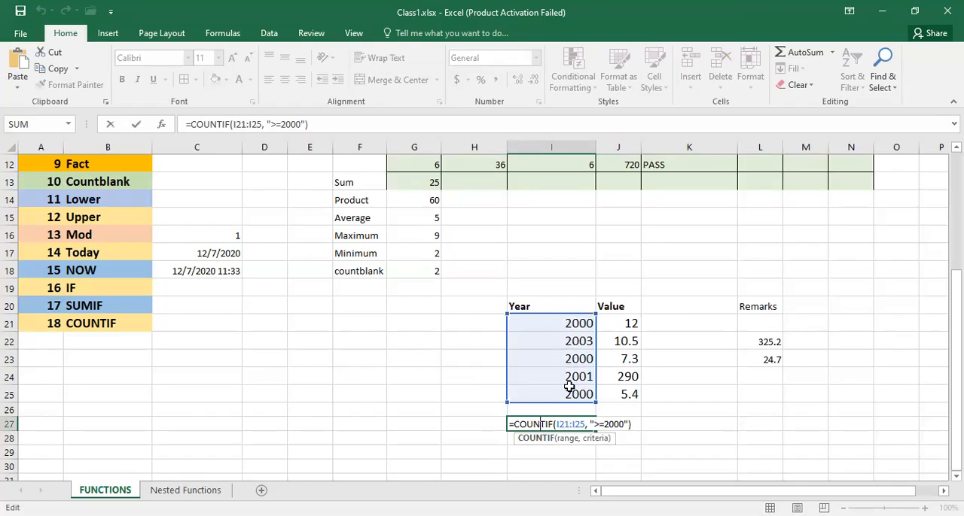
click(617, 410)
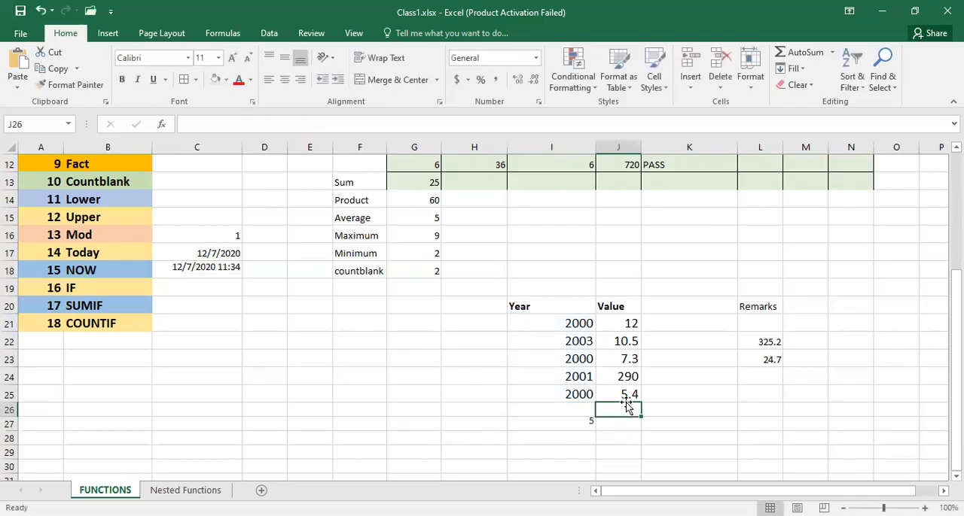
click(586, 426)
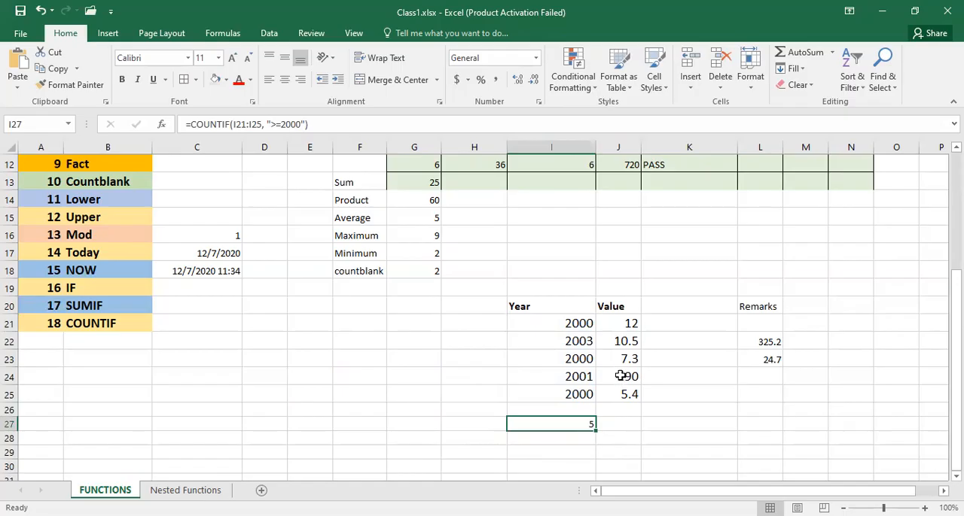
- Set the Year in I21 to 1000 and check the COUNTIF result in I27
click(569, 325)
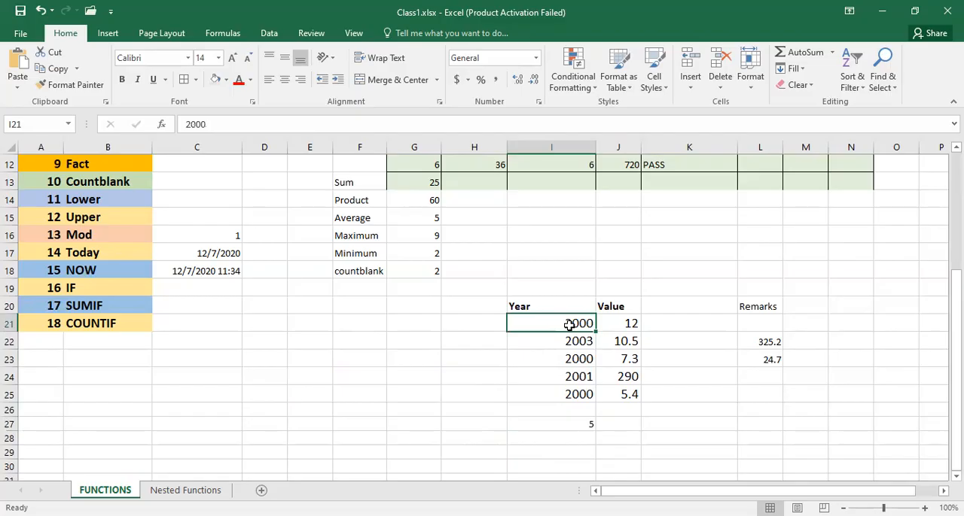
text(100)
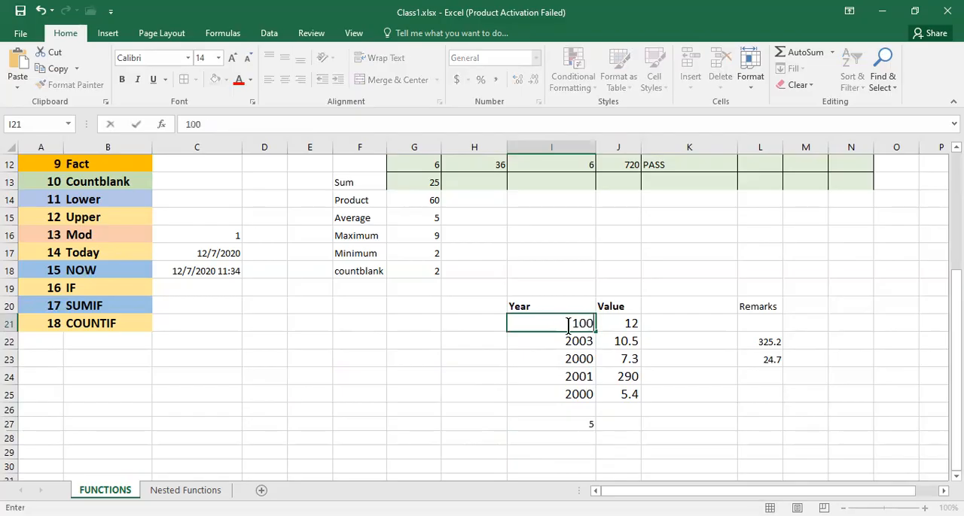
text(0)
click(570, 359)
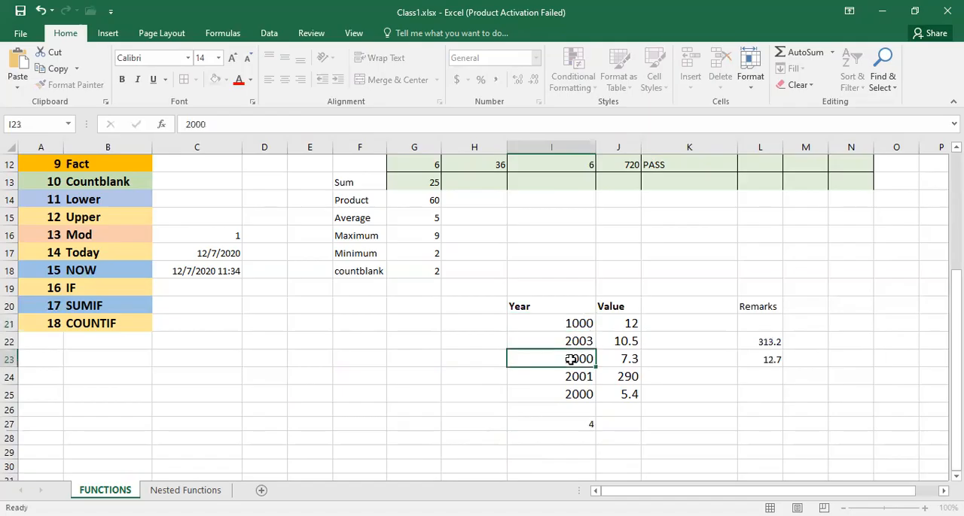
click(577, 426)
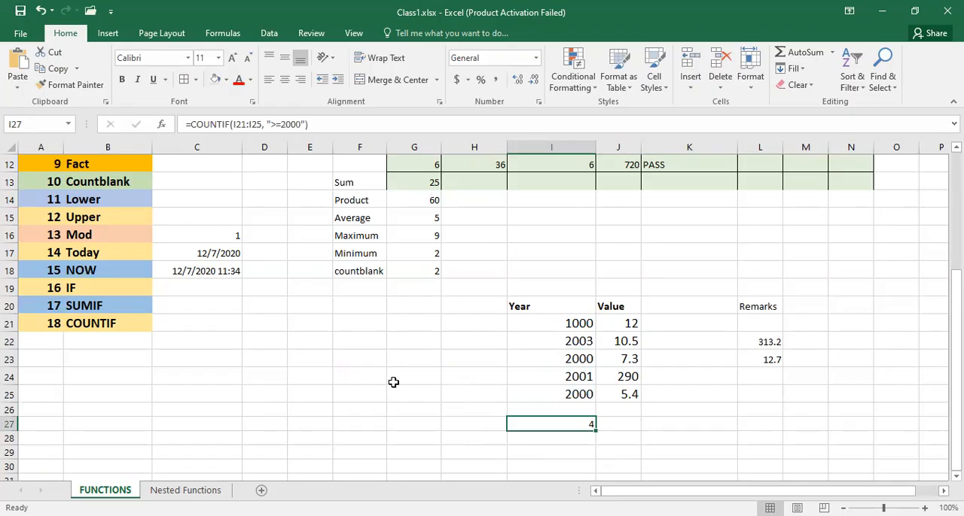
scroll(393, 383, up, 3)
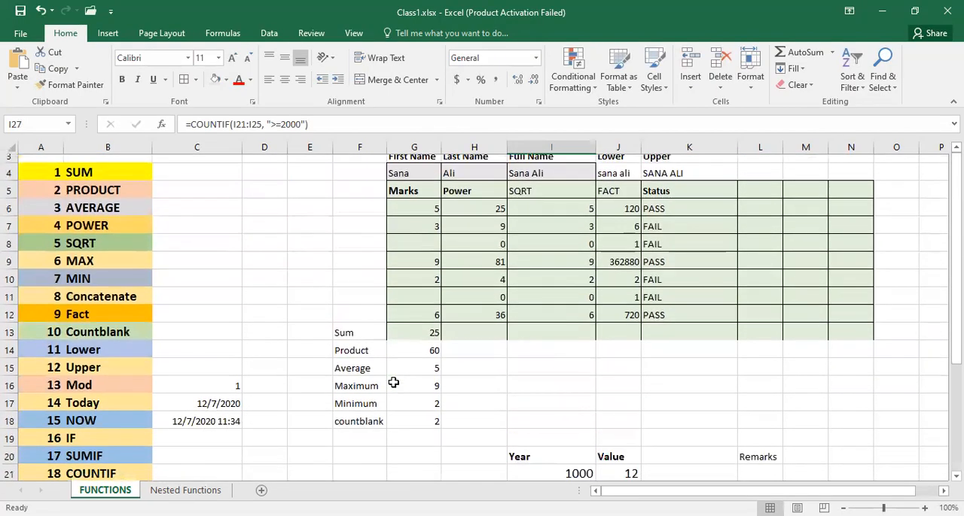